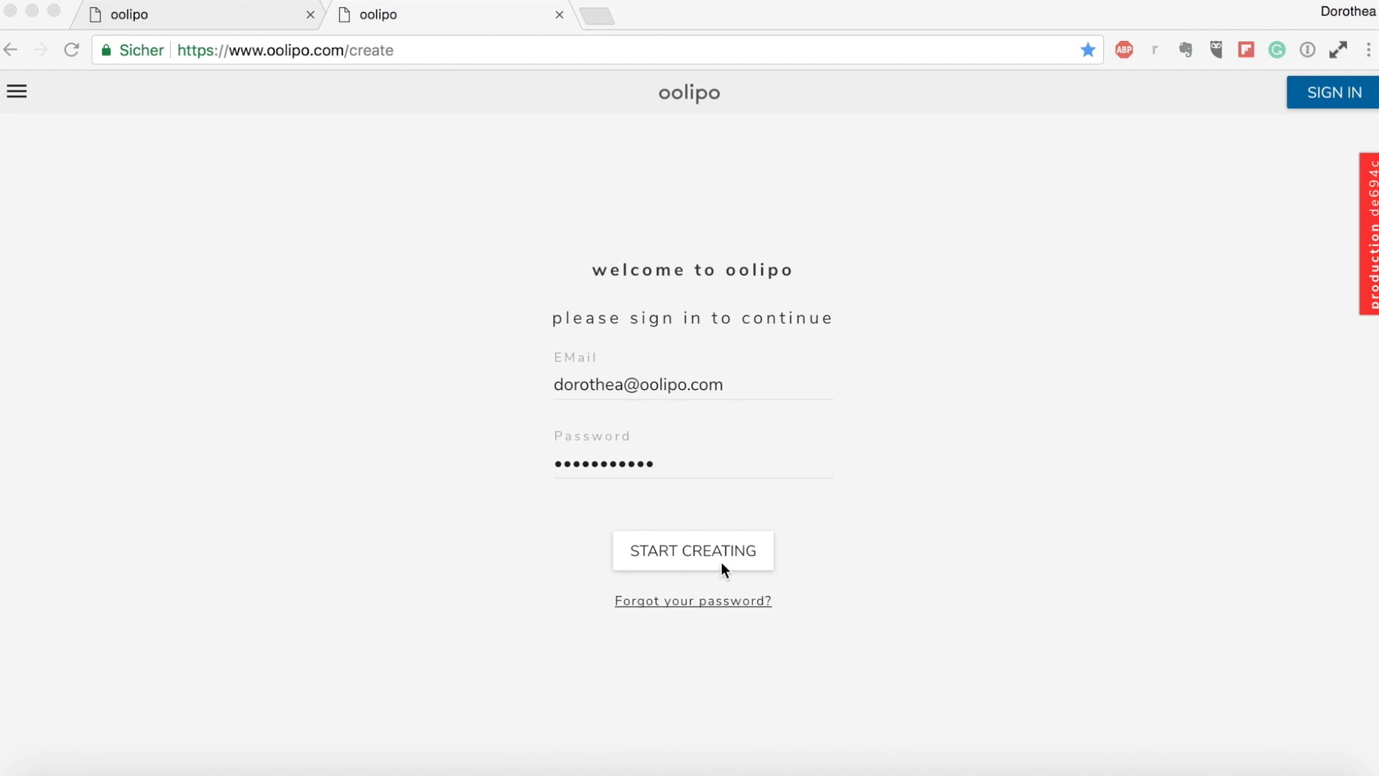
# Sign in with the filled-in account details and look over the stories in the collection
pyautogui.click(701, 554)
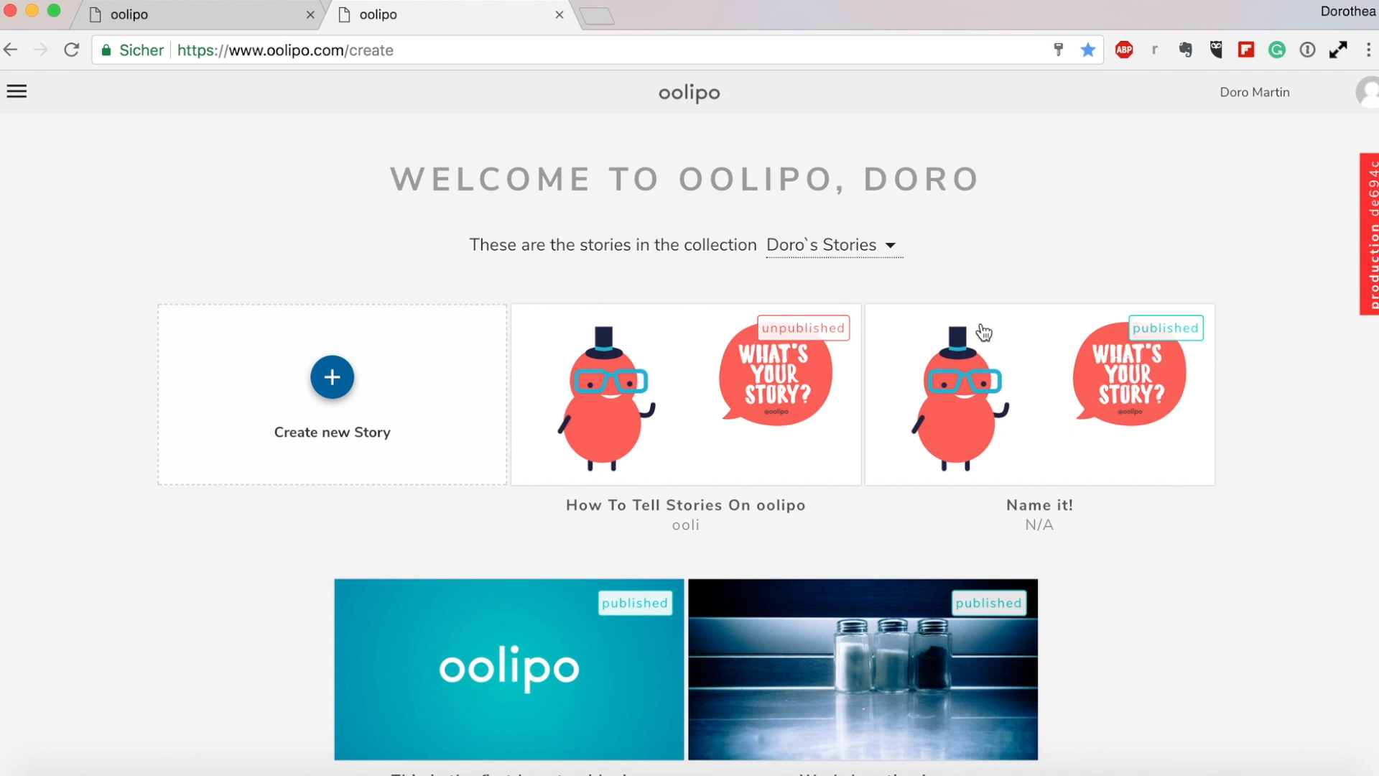
pyautogui.scroll(-2, 1131, 564)
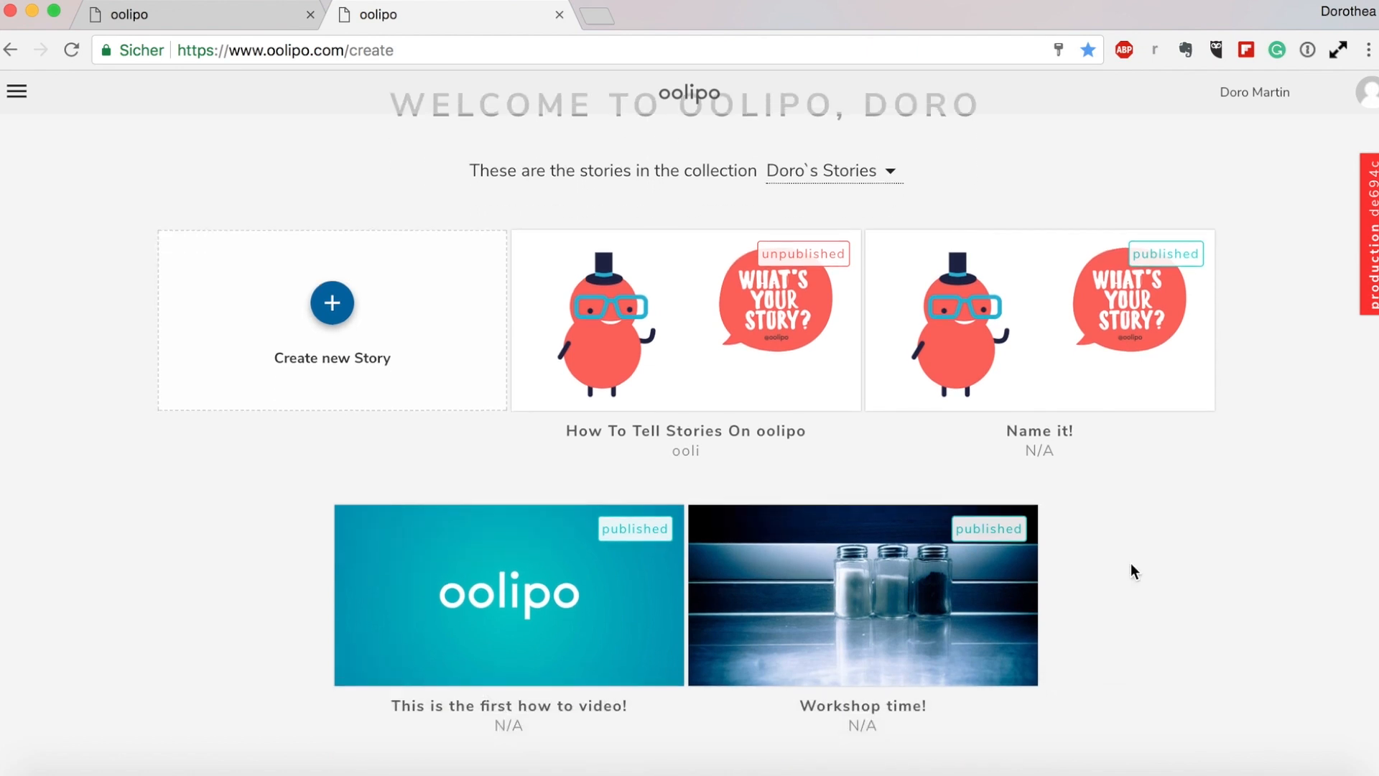
pyautogui.scroll(2, 1131, 563)
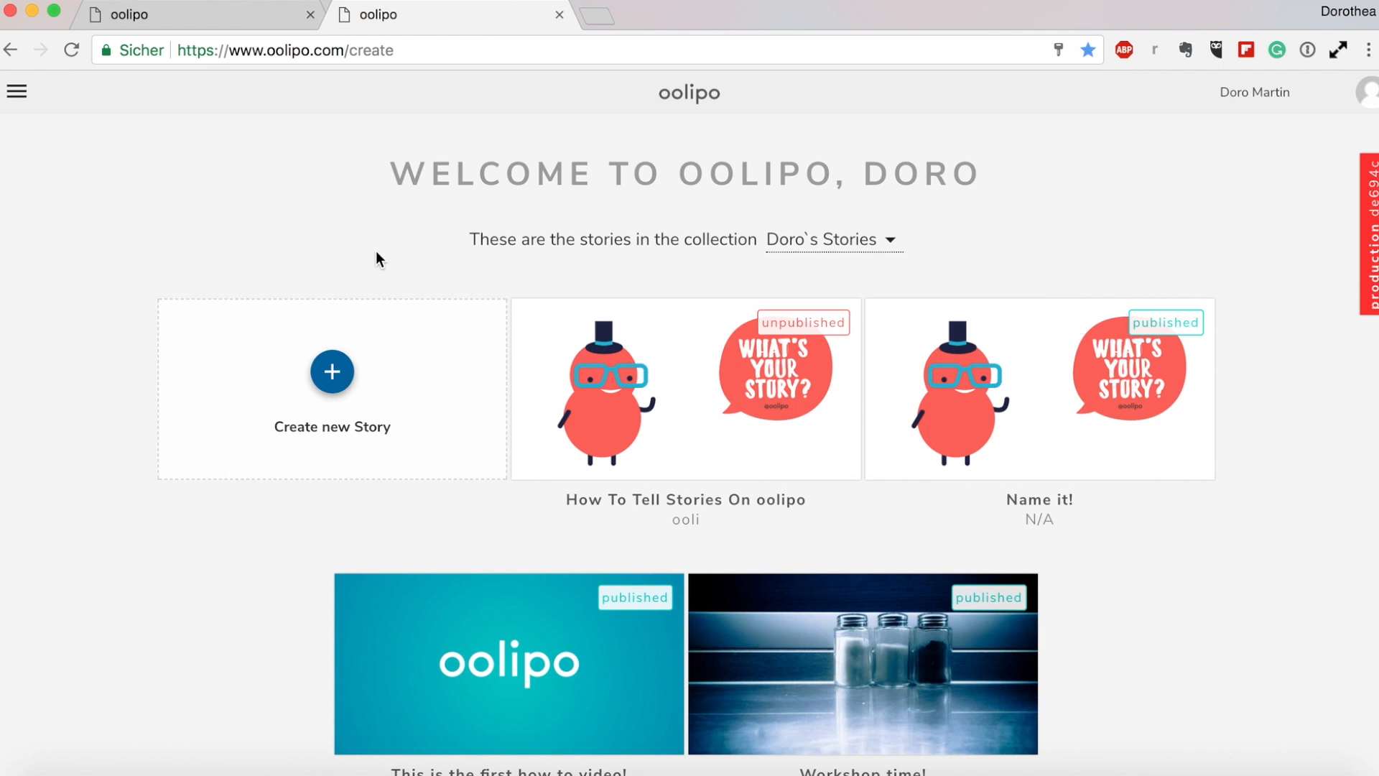
# Check the options offered by the main navigation menu and by the account menu
pyautogui.click(17, 92)
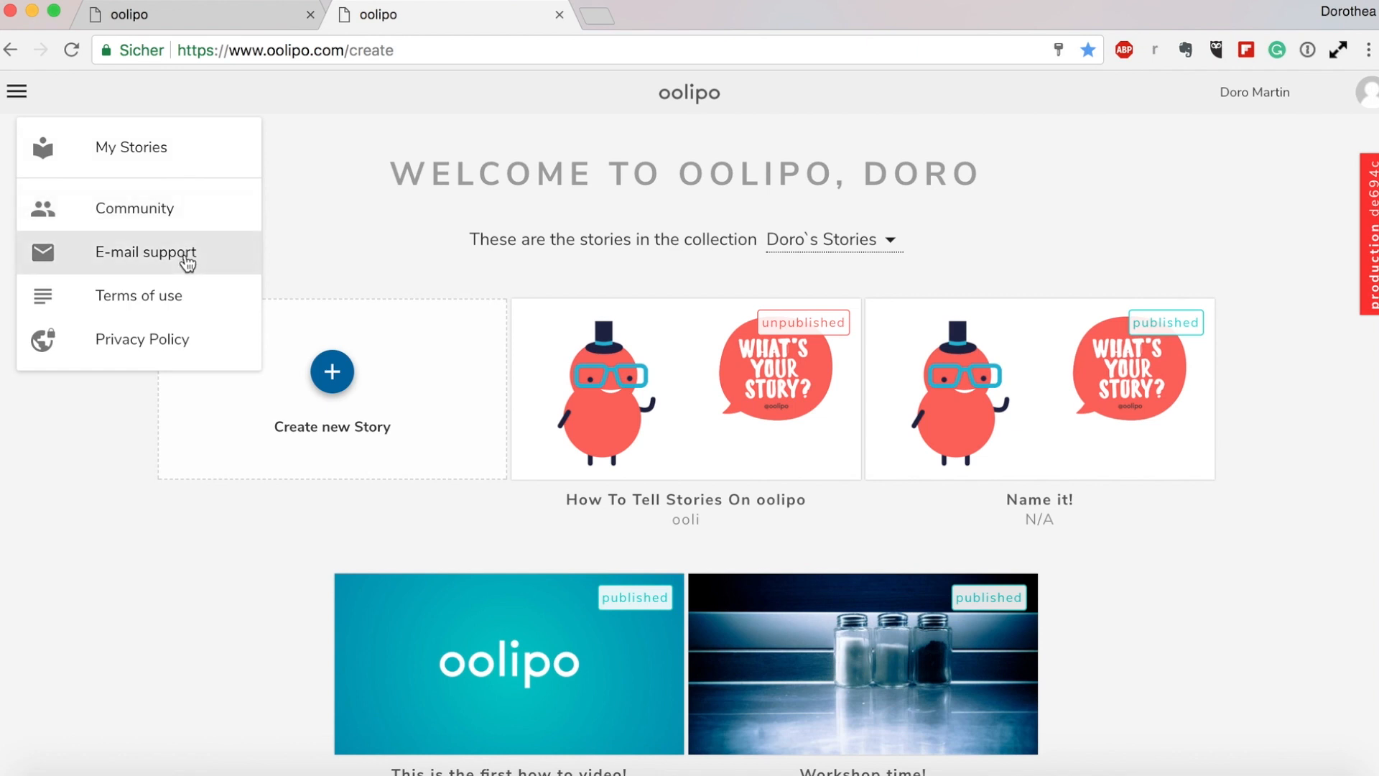
pyautogui.click(323, 253)
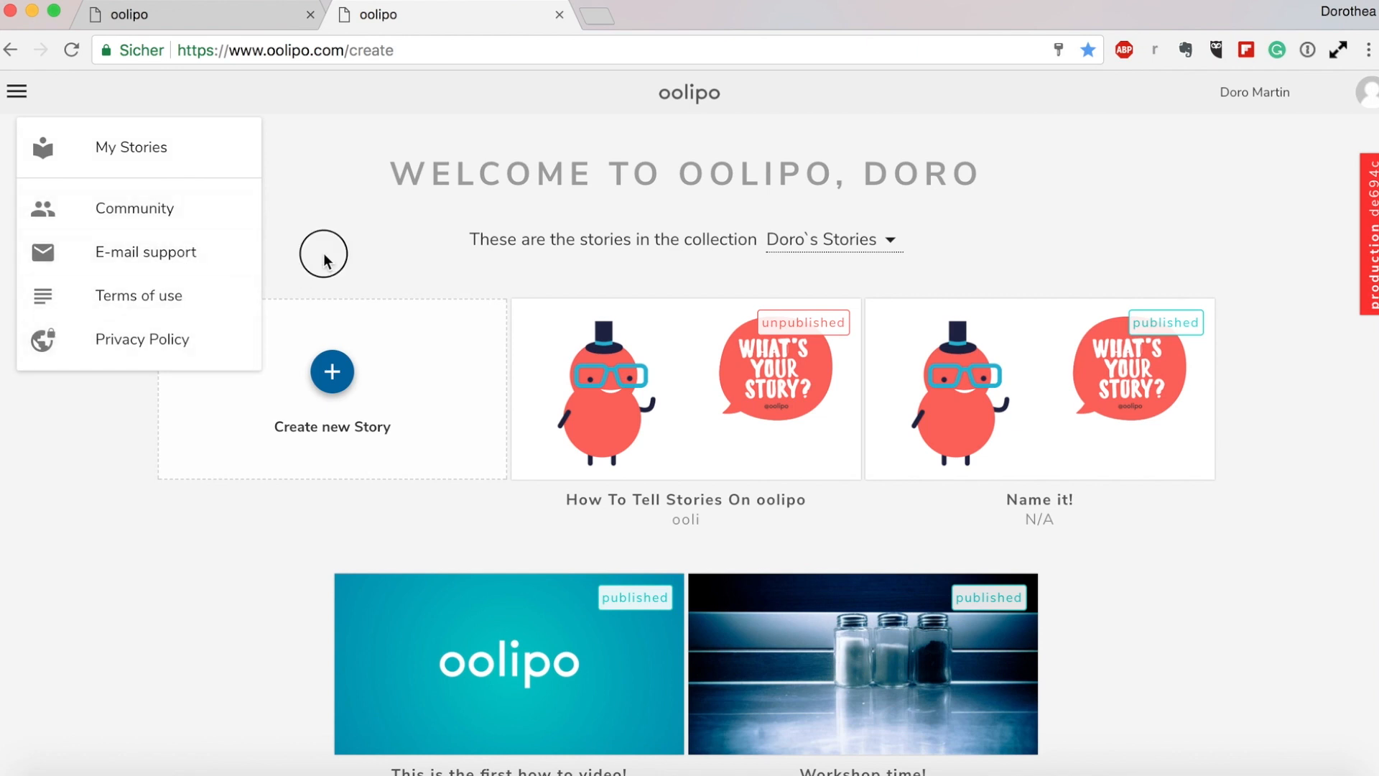
pyautogui.click(1365, 92)
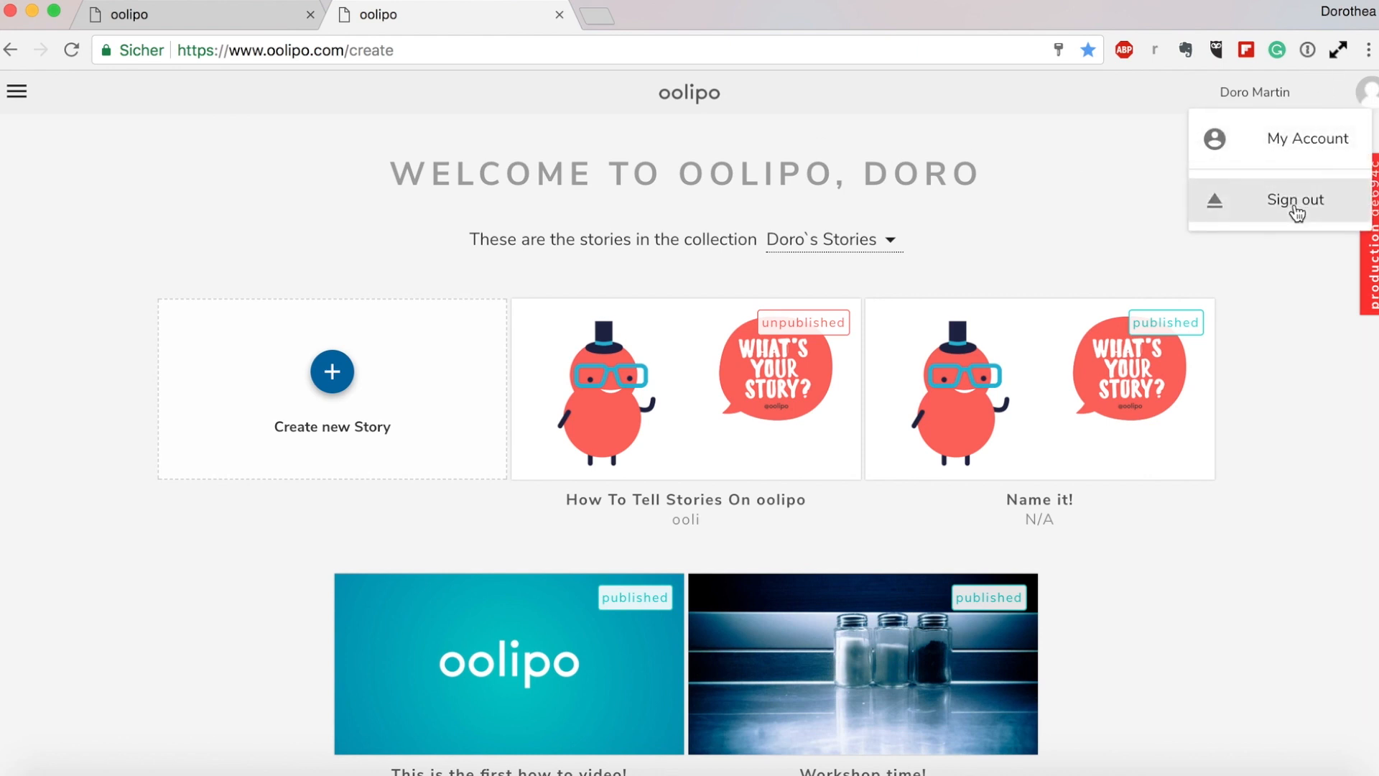
pyautogui.click(1132, 174)
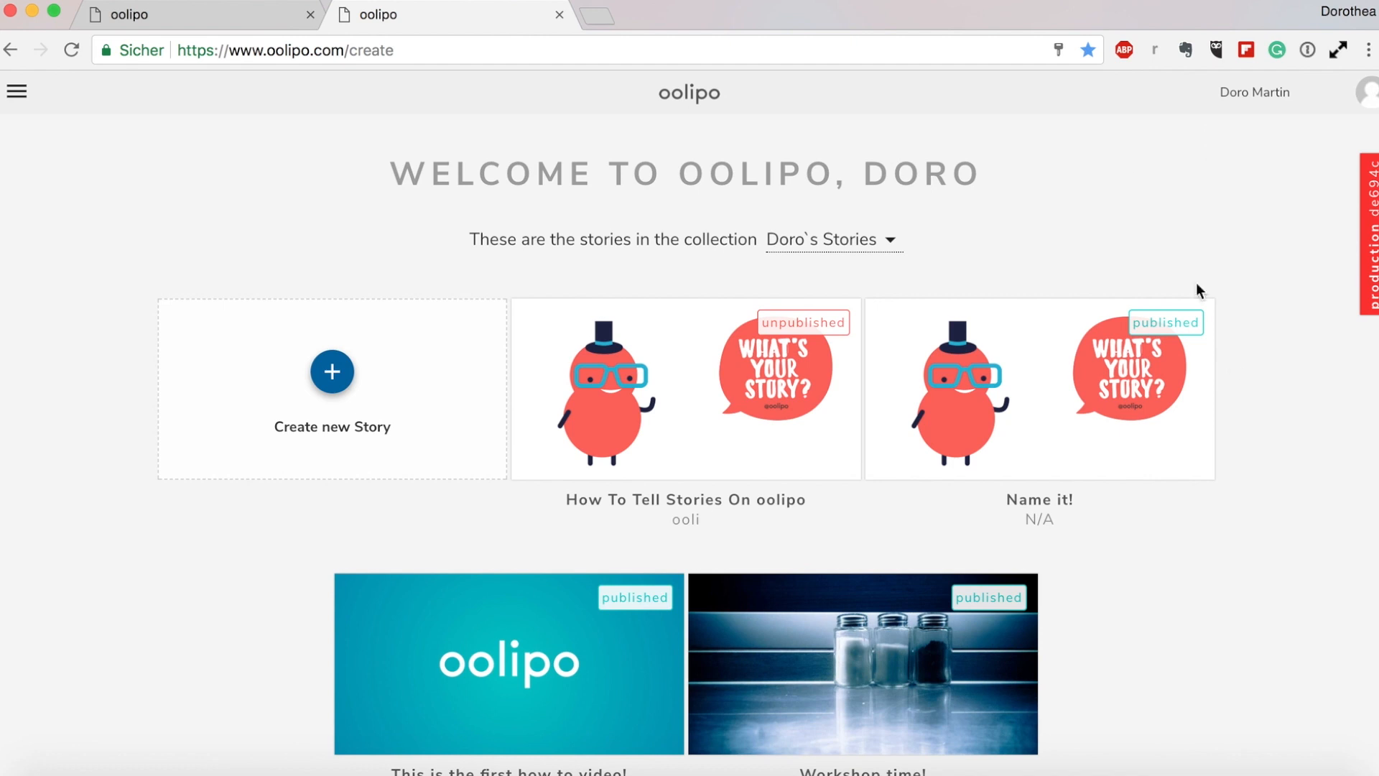
# Create a new story named "Give it a name ;-)"
pyautogui.scroll(-1, 1206, 535)
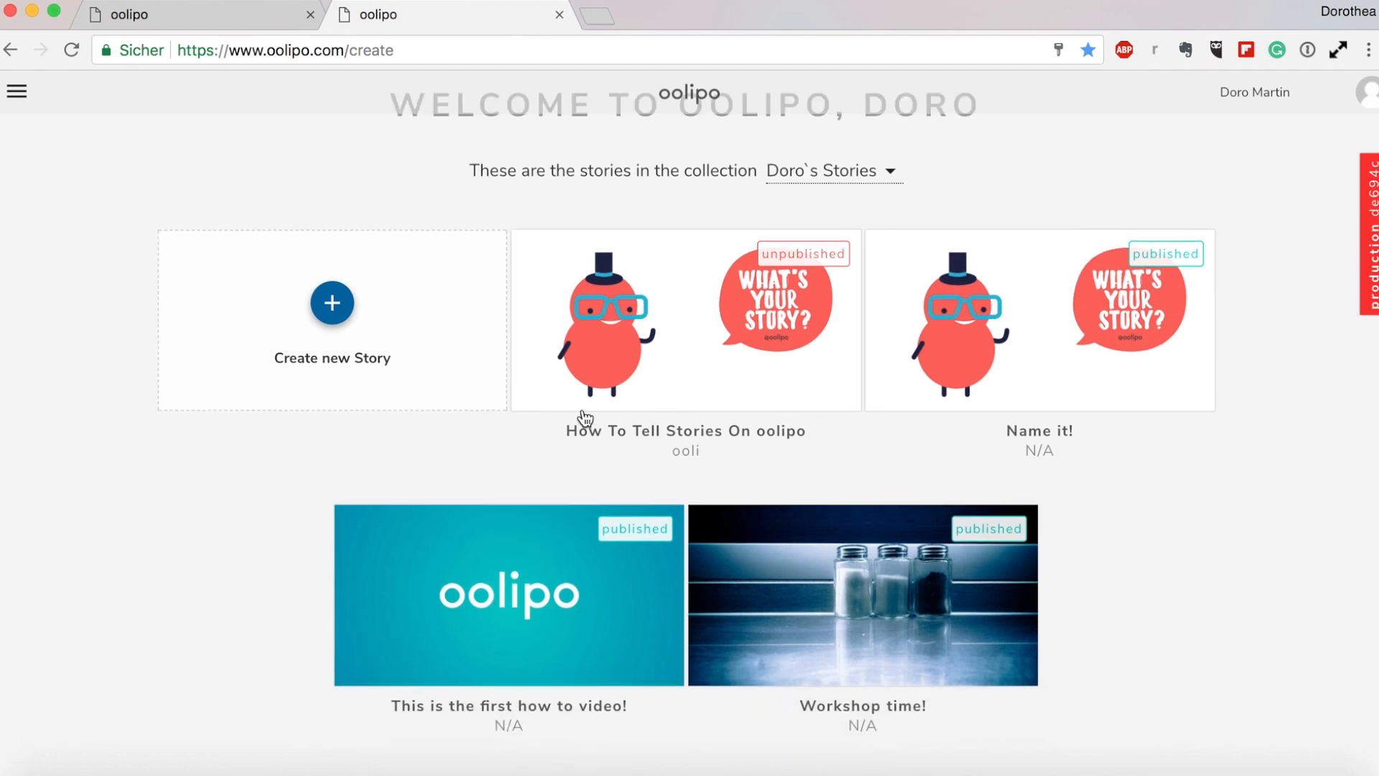
pyautogui.click(342, 303)
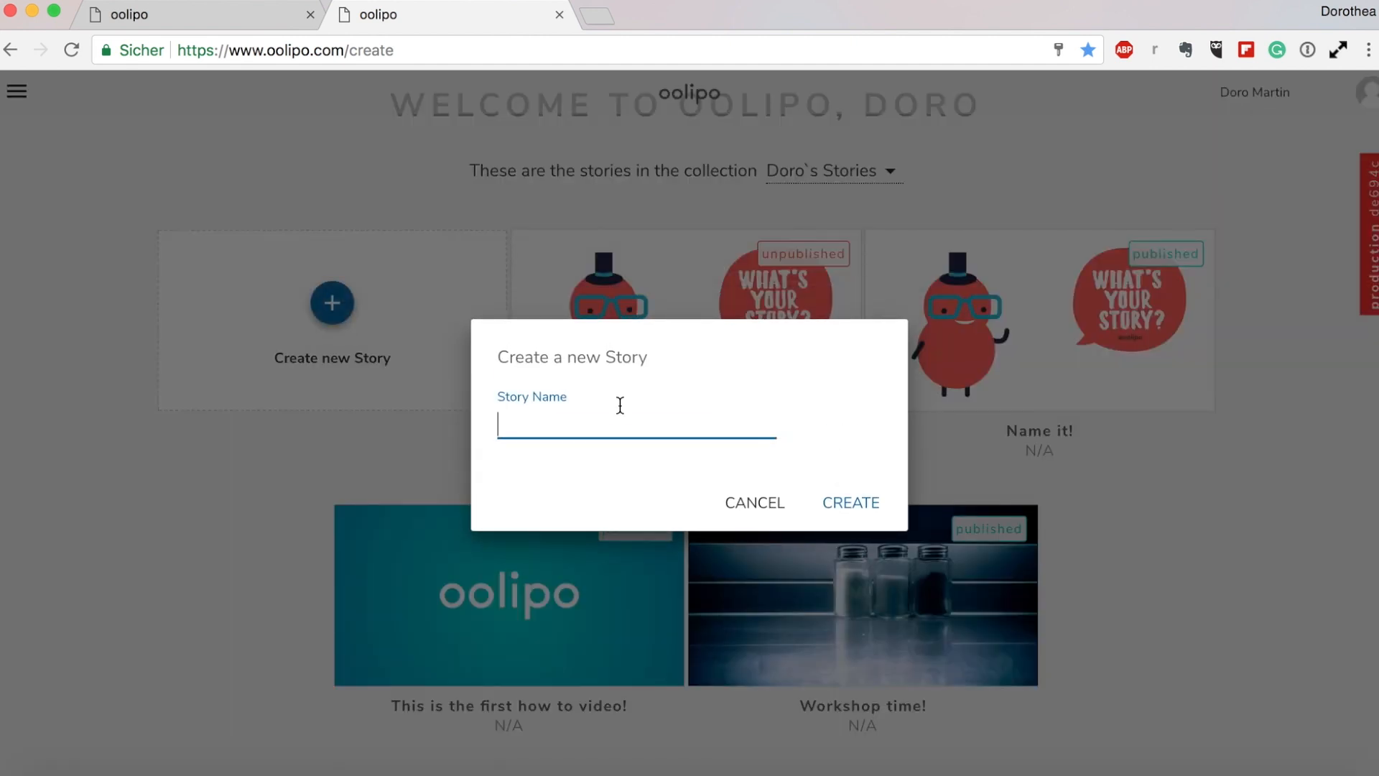
pyautogui.write('Give it a name ;-)')
pyautogui.click(870, 508)
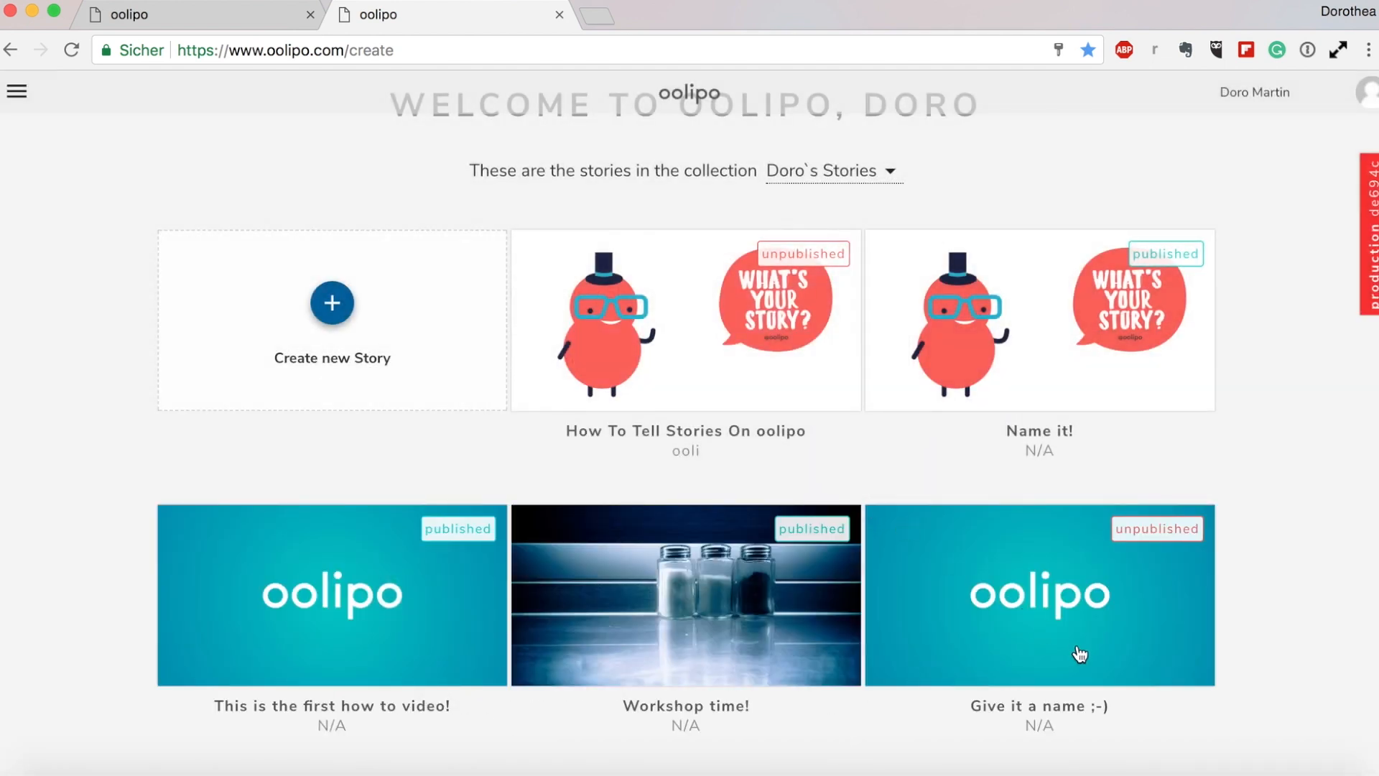
# Open the "Give it a name ;-)" story and replace its description with "You can always change that later"
pyautogui.click(1087, 610)
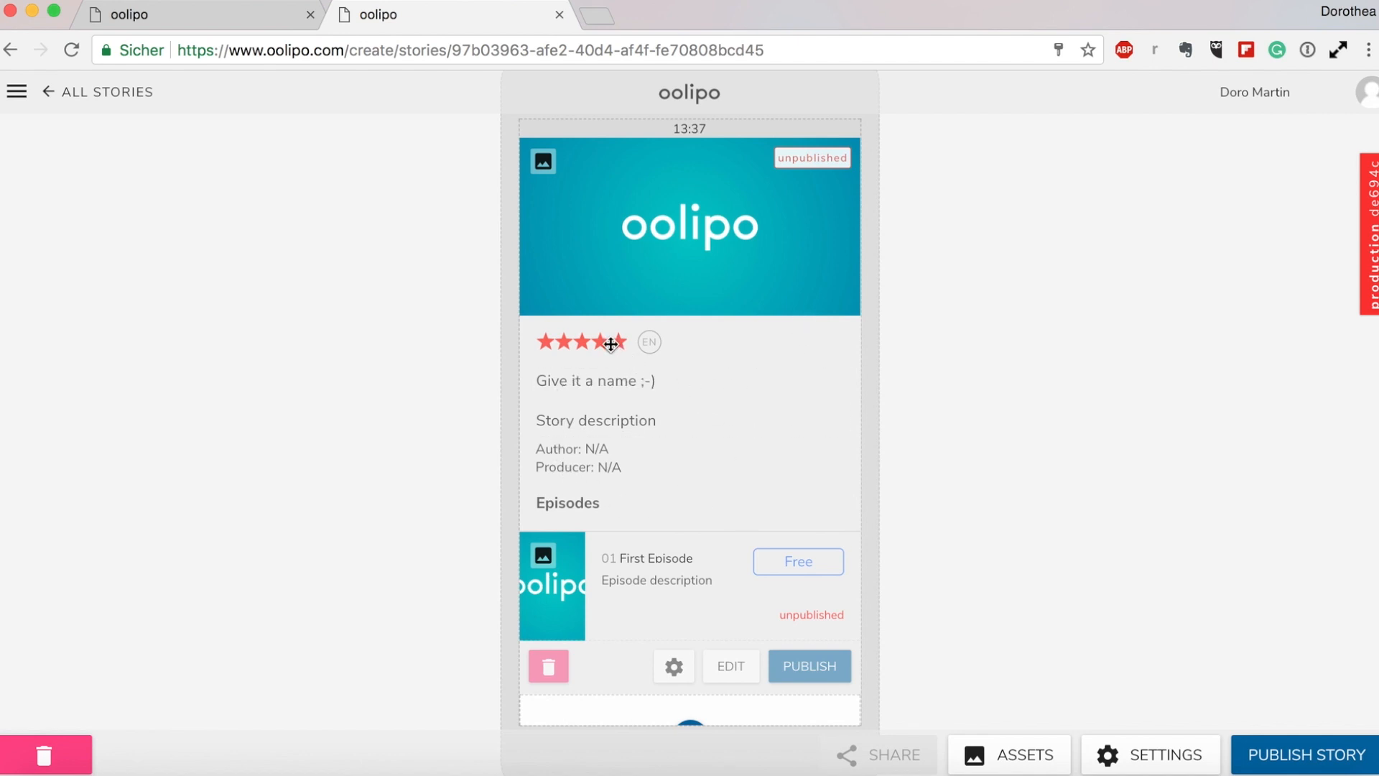
pyautogui.click(667, 421)
pyautogui.moveTo(668, 420); pyautogui.dragTo(514, 390)
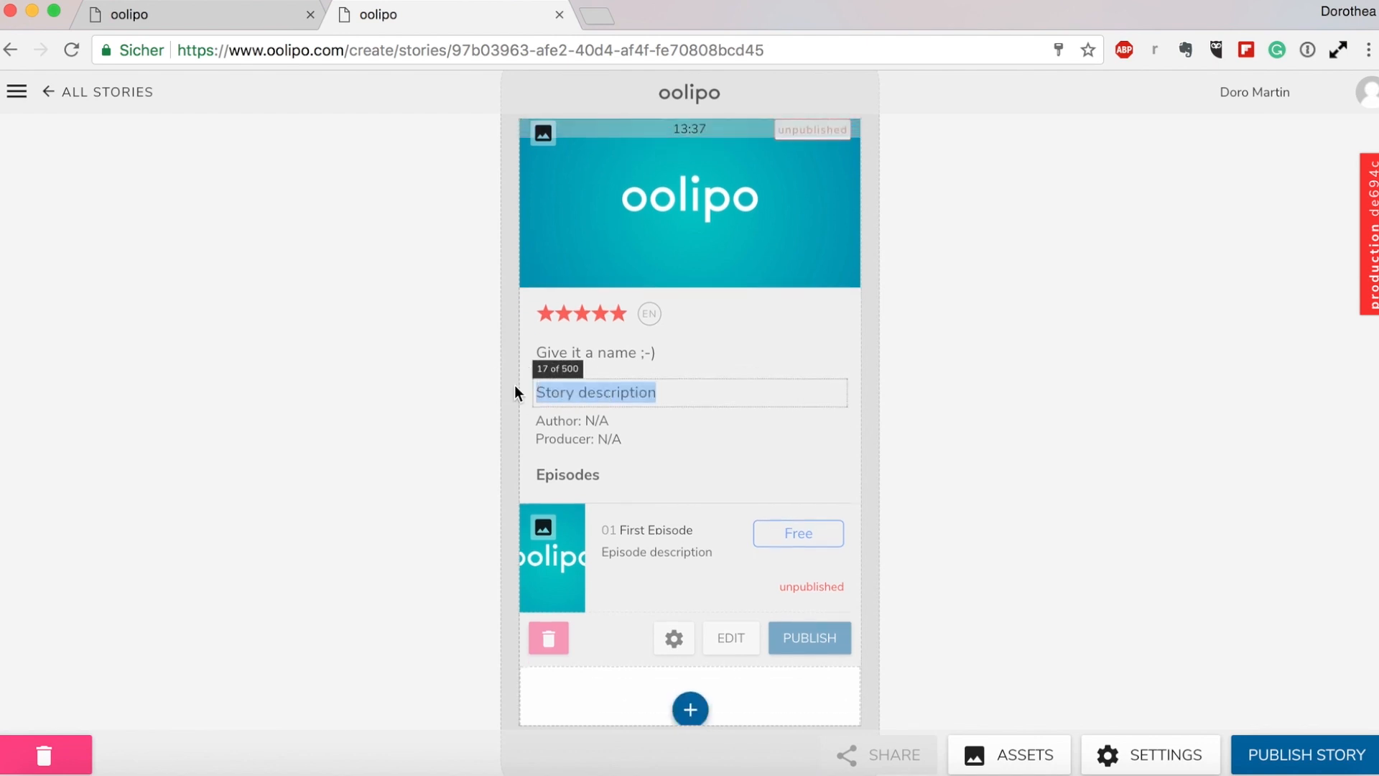
pyautogui.write('You')
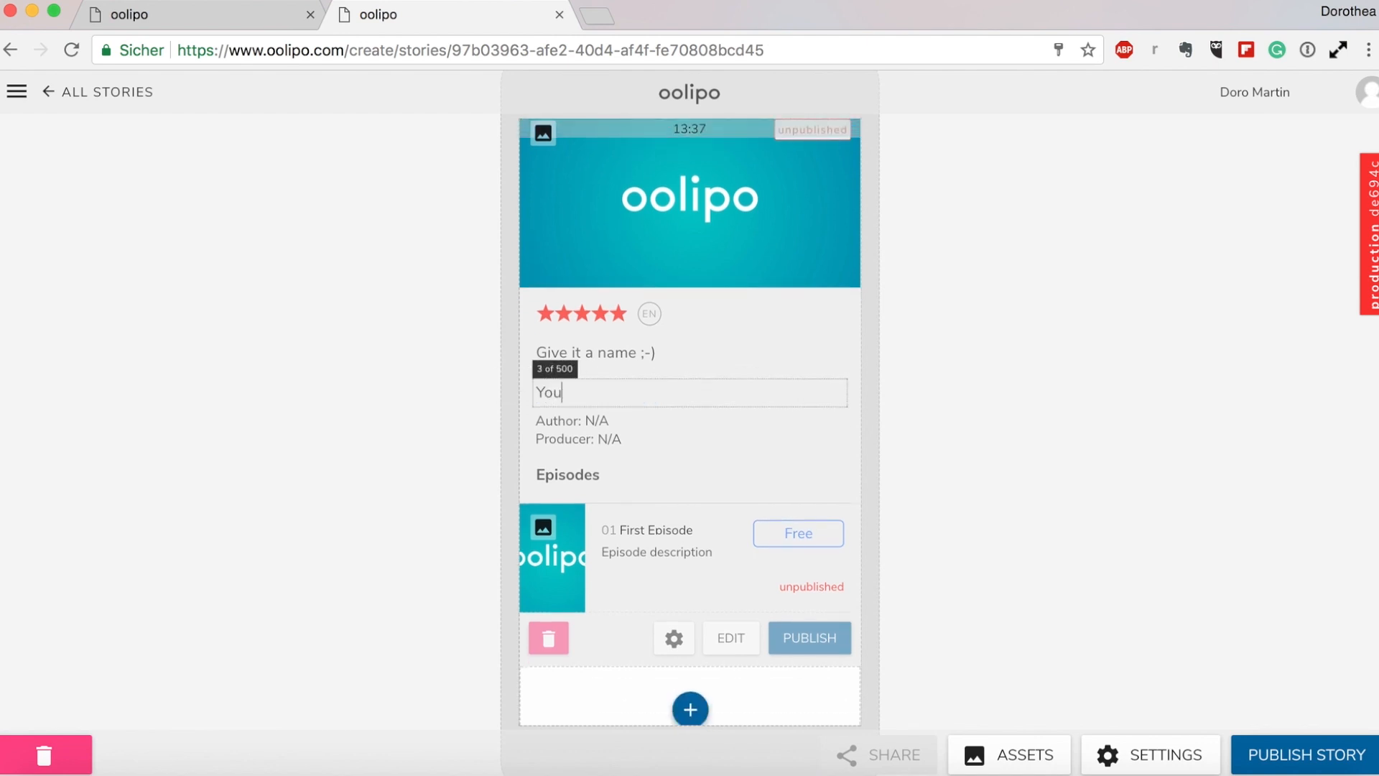
pyautogui.write(' can always chn')
pyautogui.press('BackSpace')
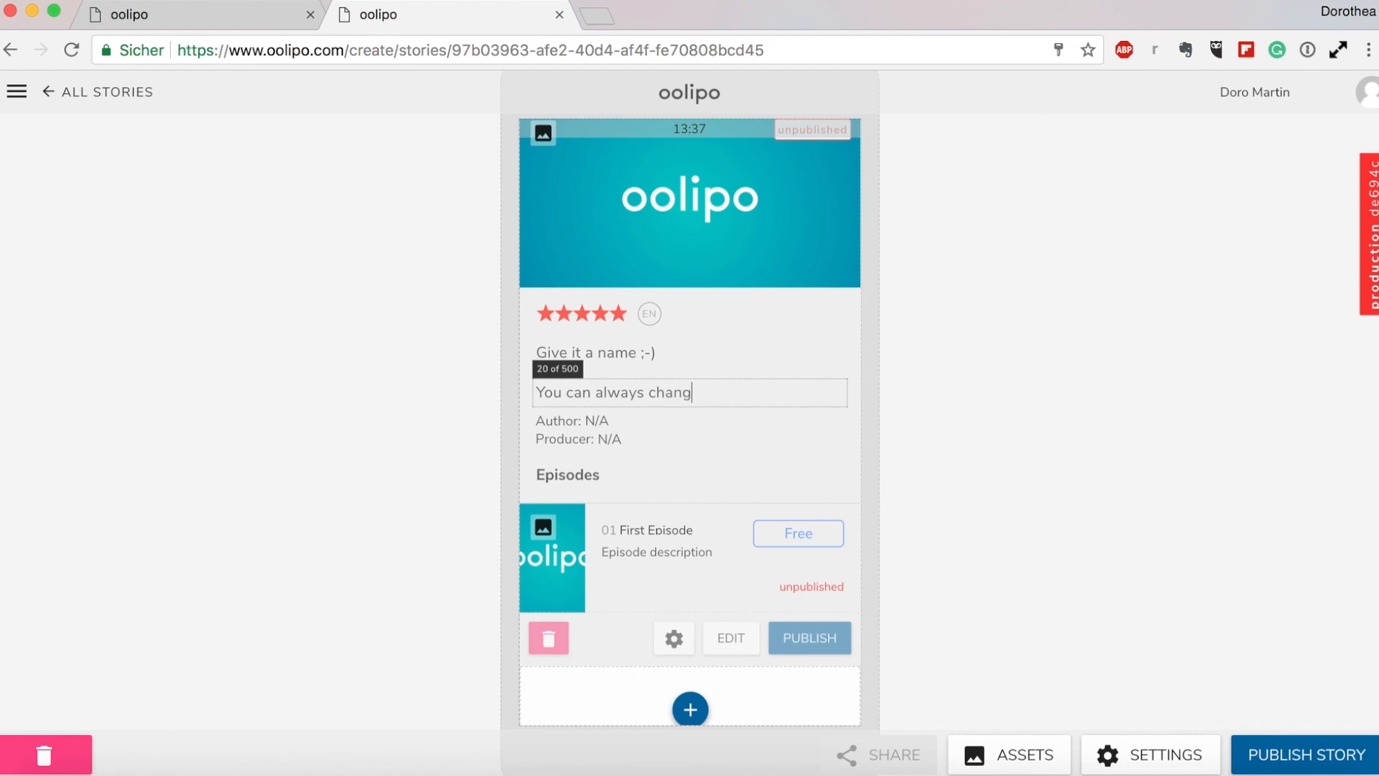
pyautogui.write('ange that later')
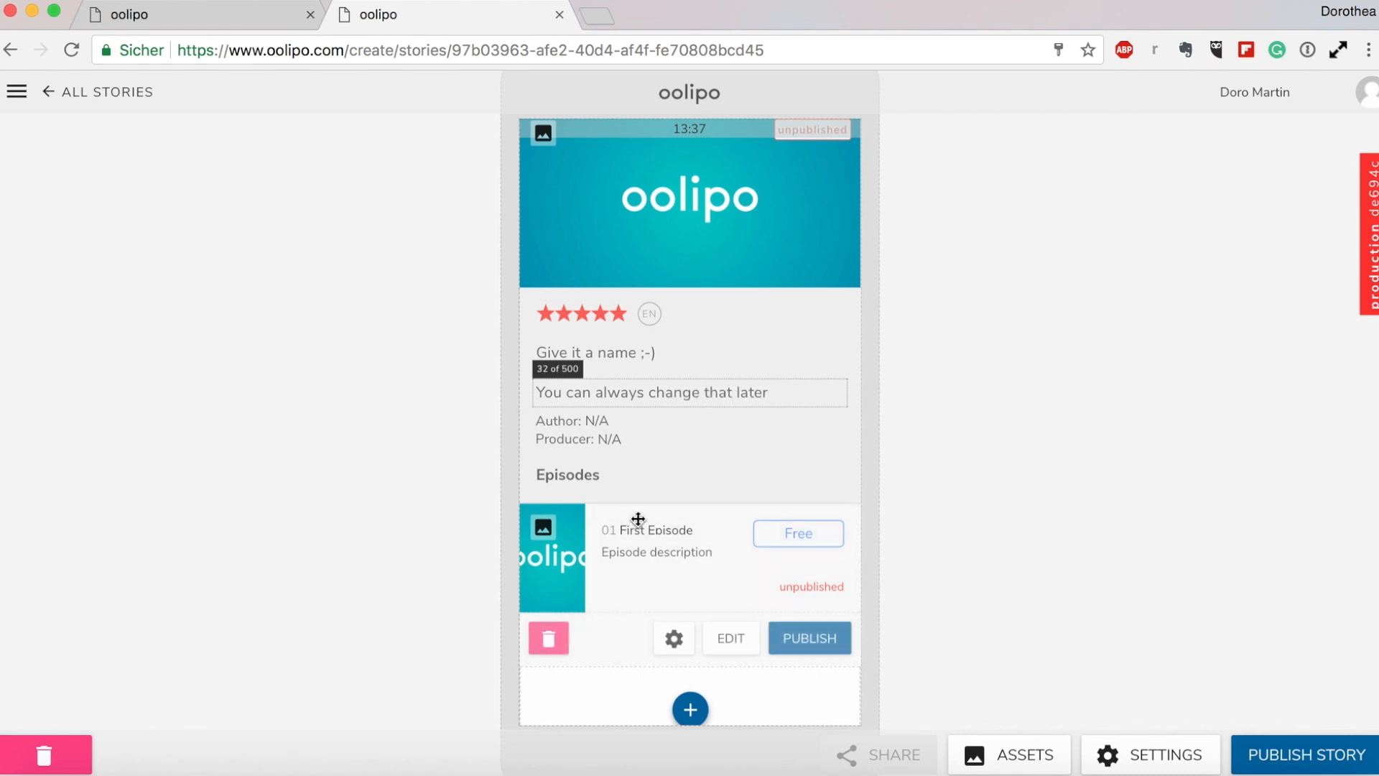
# Check the first episode's editable title and description and the place for adding another episode
pyautogui.click(652, 530)
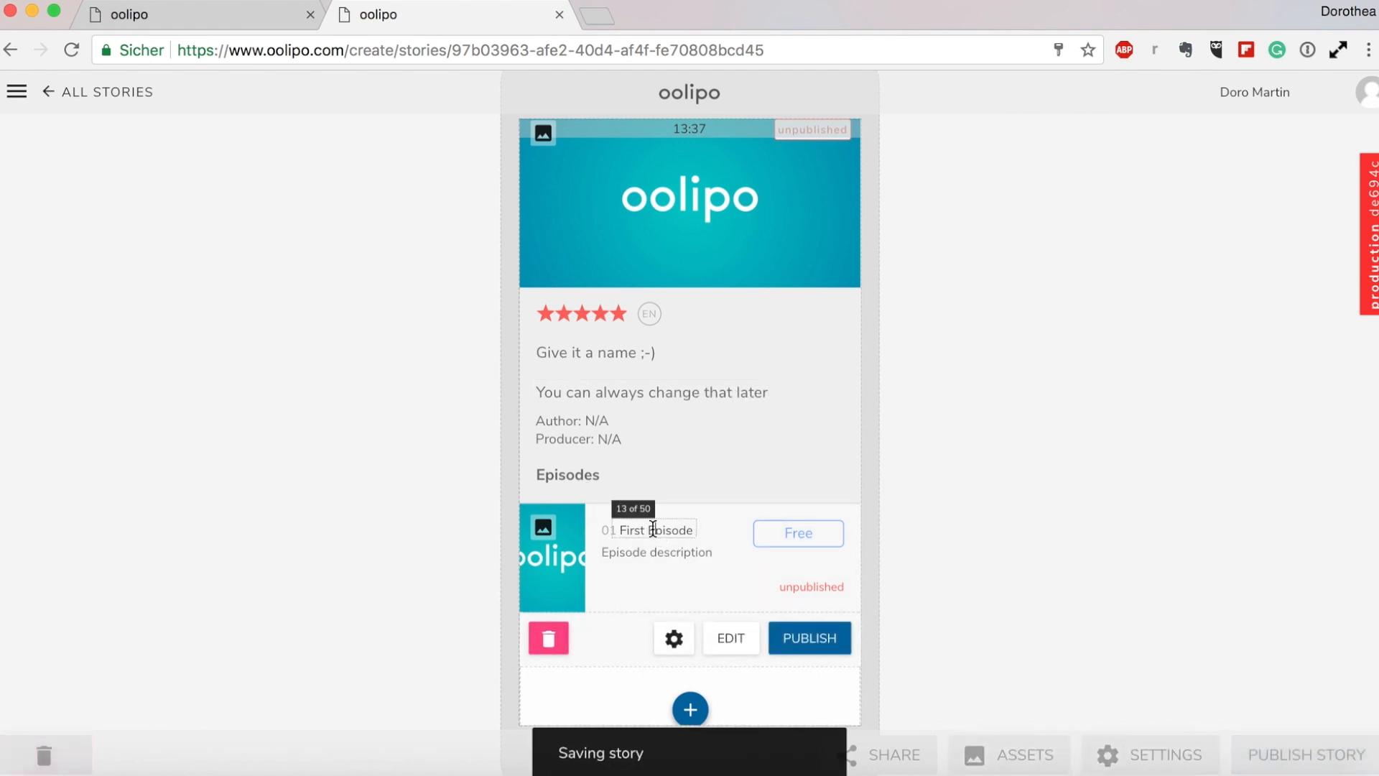
pyautogui.click(670, 561)
pyautogui.scroll(-2, 700, 551)
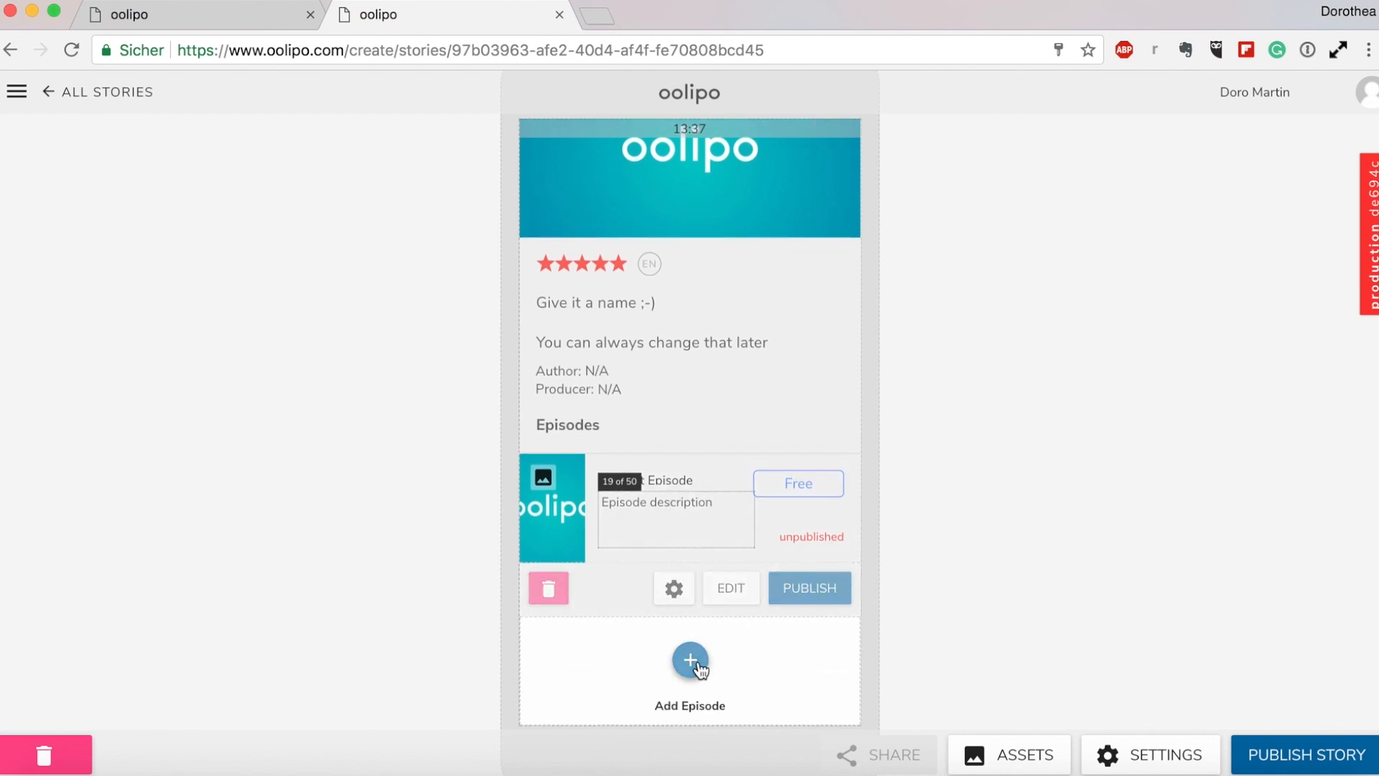
pyautogui.scroll(3, 717, 451)
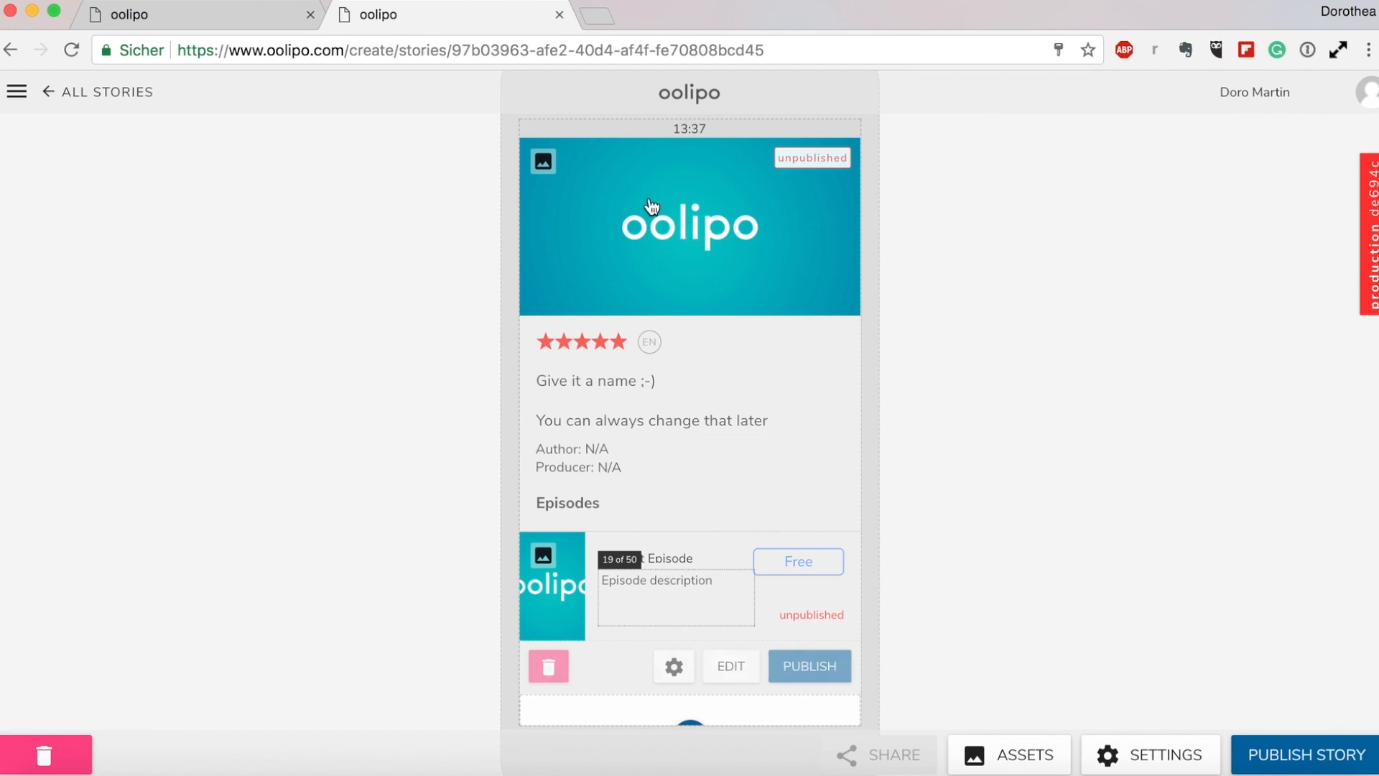
# Upload "how to header.png" with default crop and styling, and use it as the story's header image
pyautogui.click(543, 161)
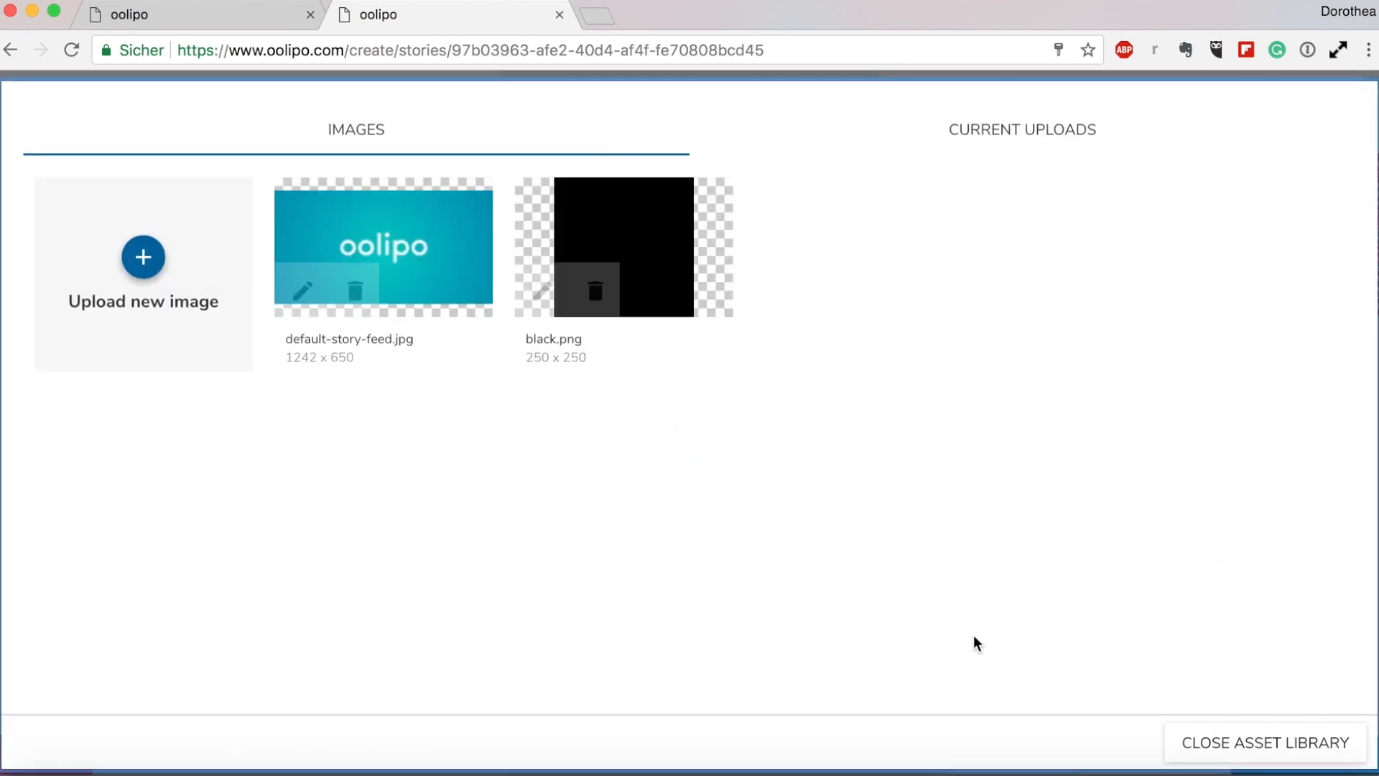
pyautogui.click(144, 259)
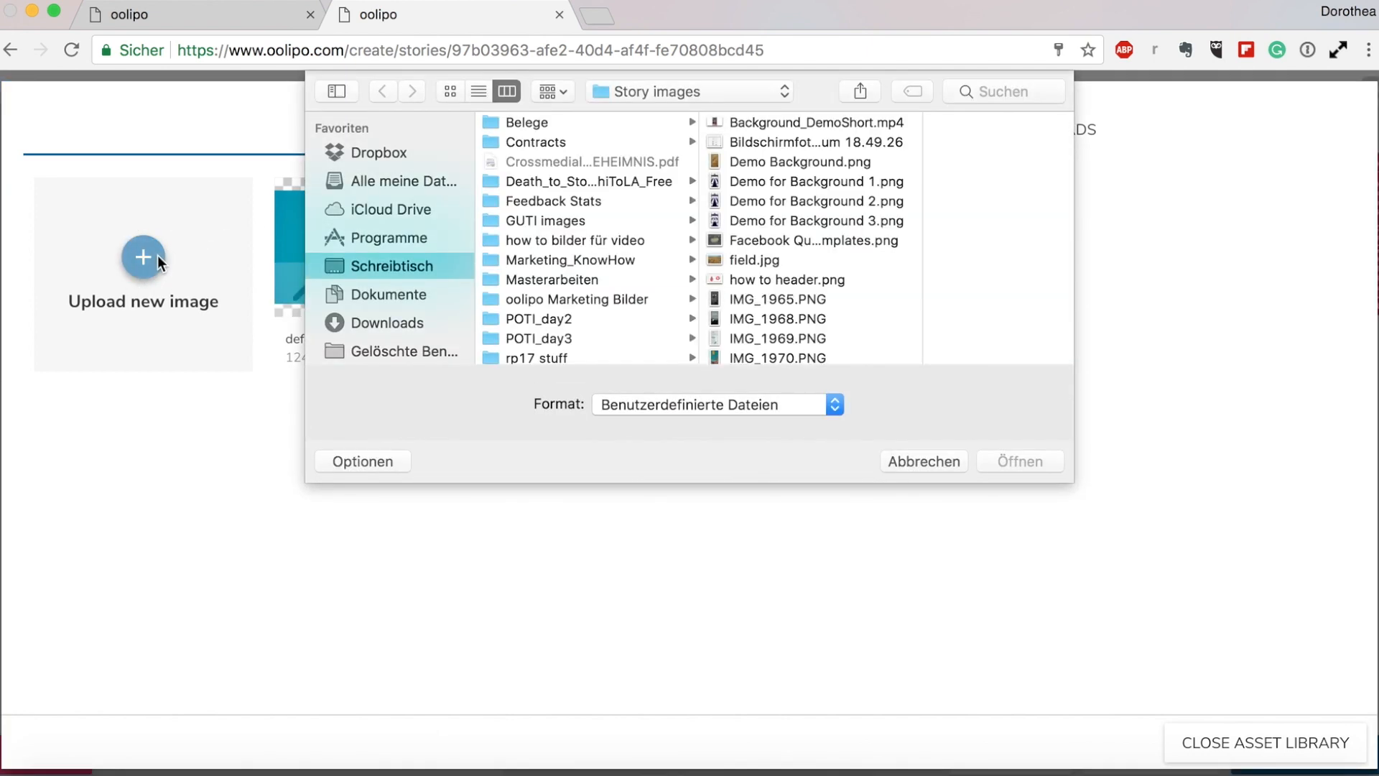
pyautogui.doubleClick(820, 280)
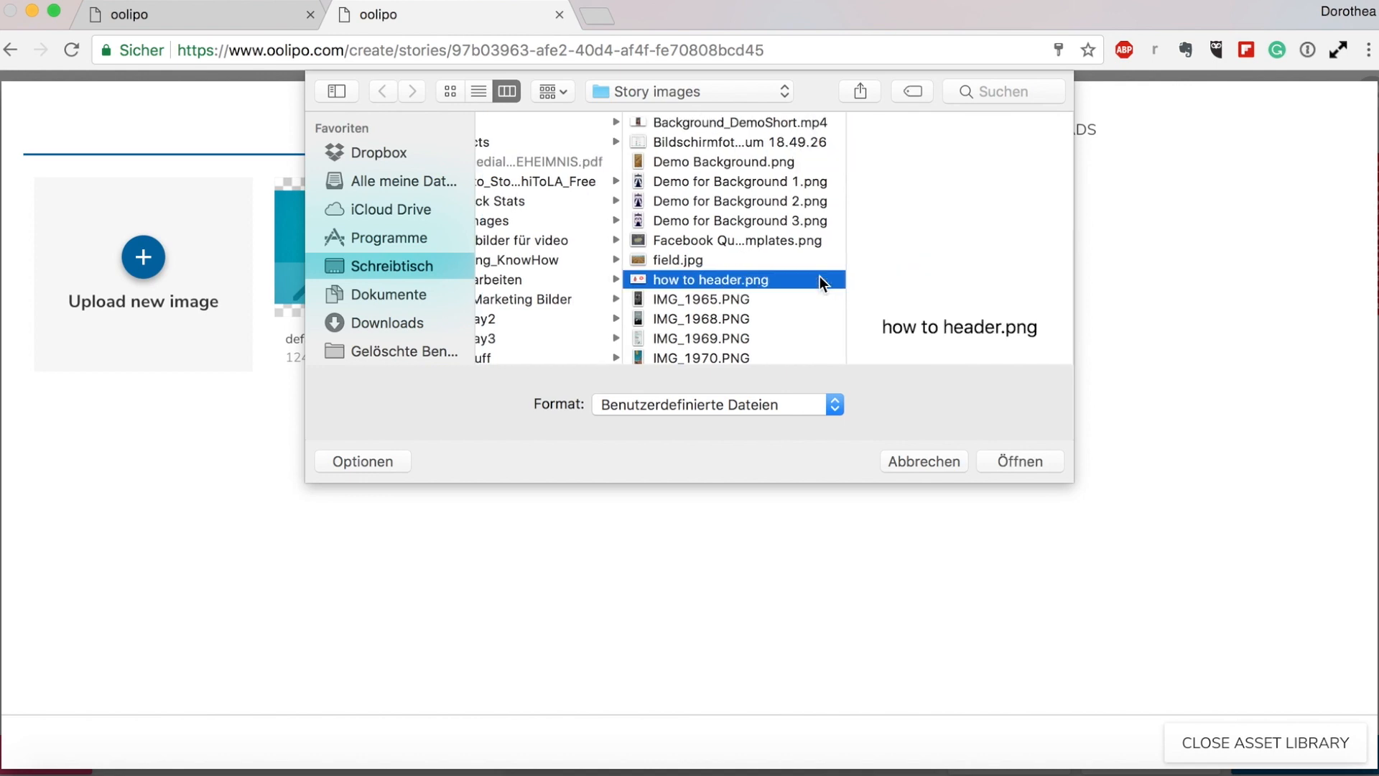
pyautogui.click(1316, 674)
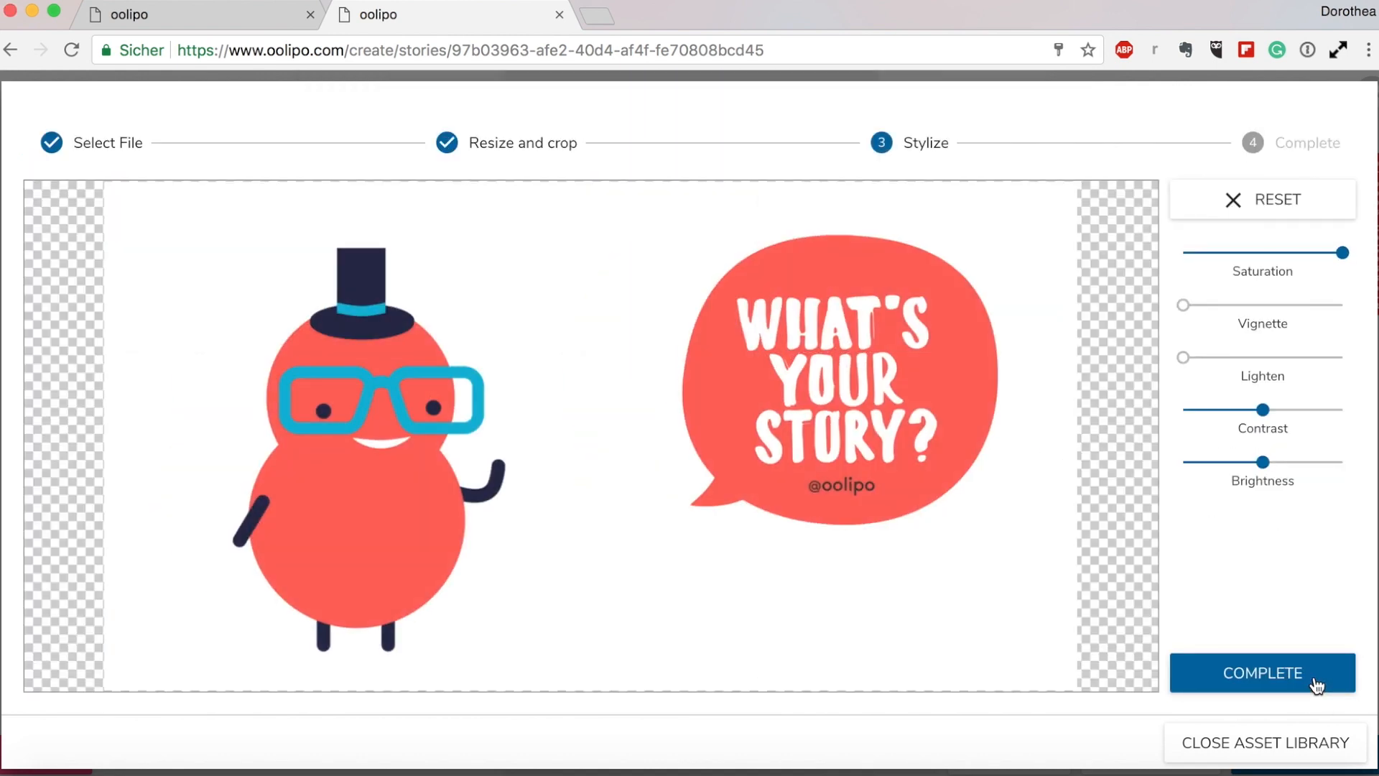
pyautogui.click(1313, 679)
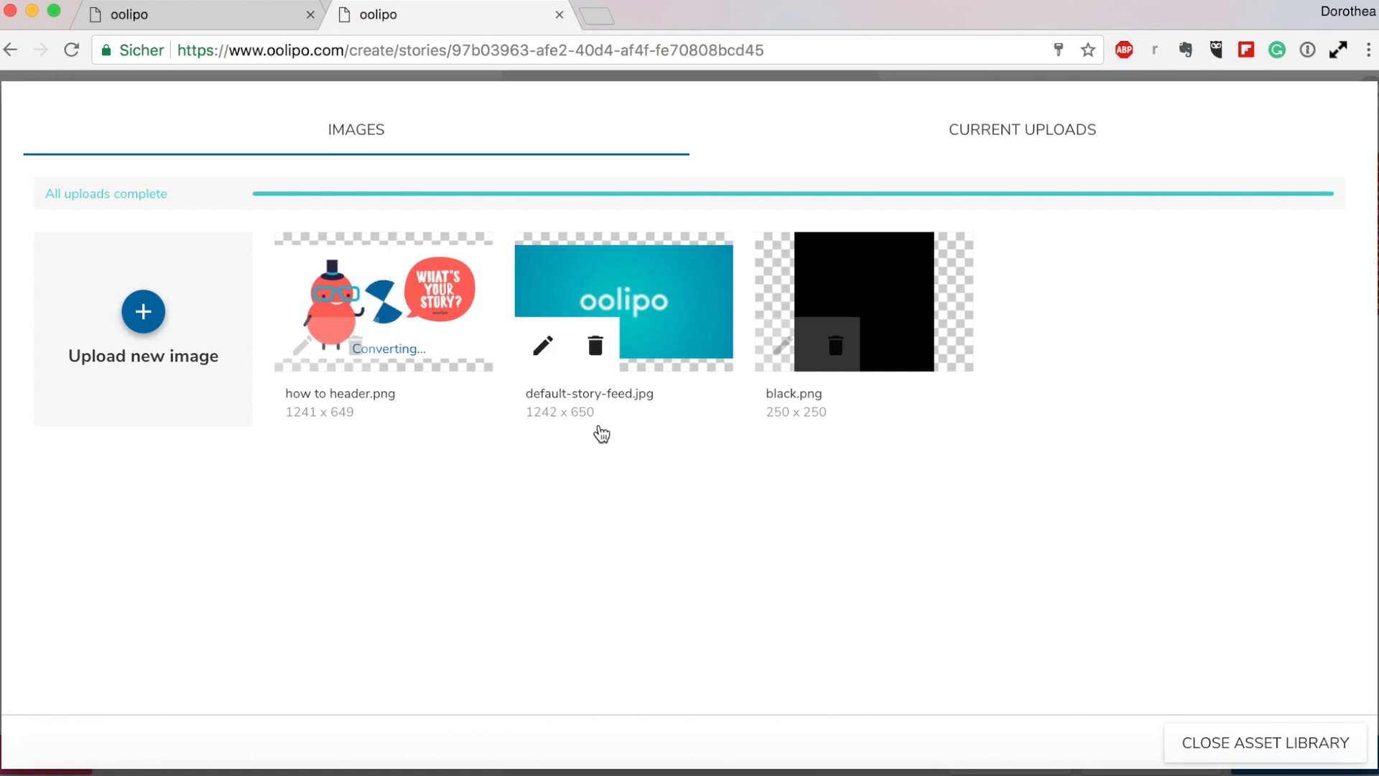
pyautogui.click(400, 305)
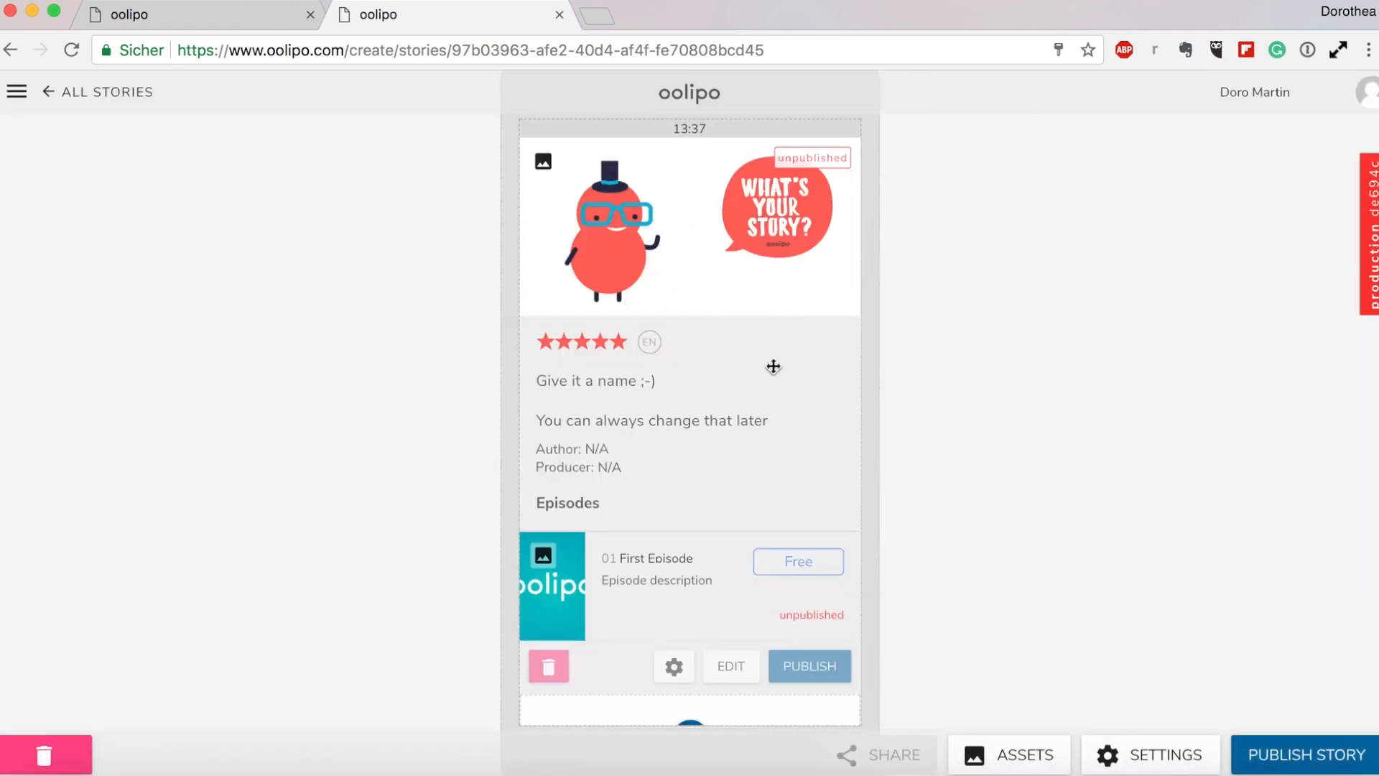
# Open the story's first episode for editing and select the oolipo image on its page
pyautogui.scroll(-1, 790, 445)
pyautogui.scroll(-1, 789, 445)
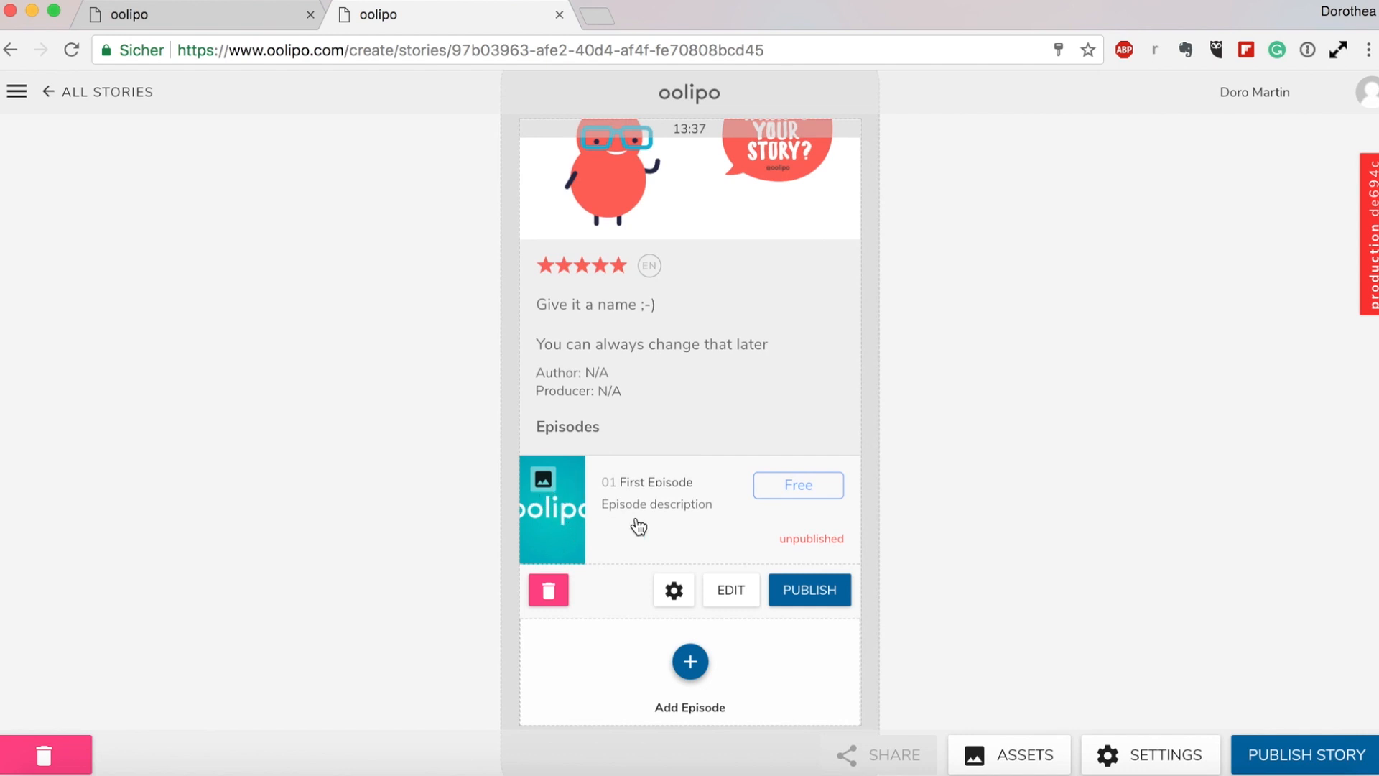
pyautogui.click(734, 592)
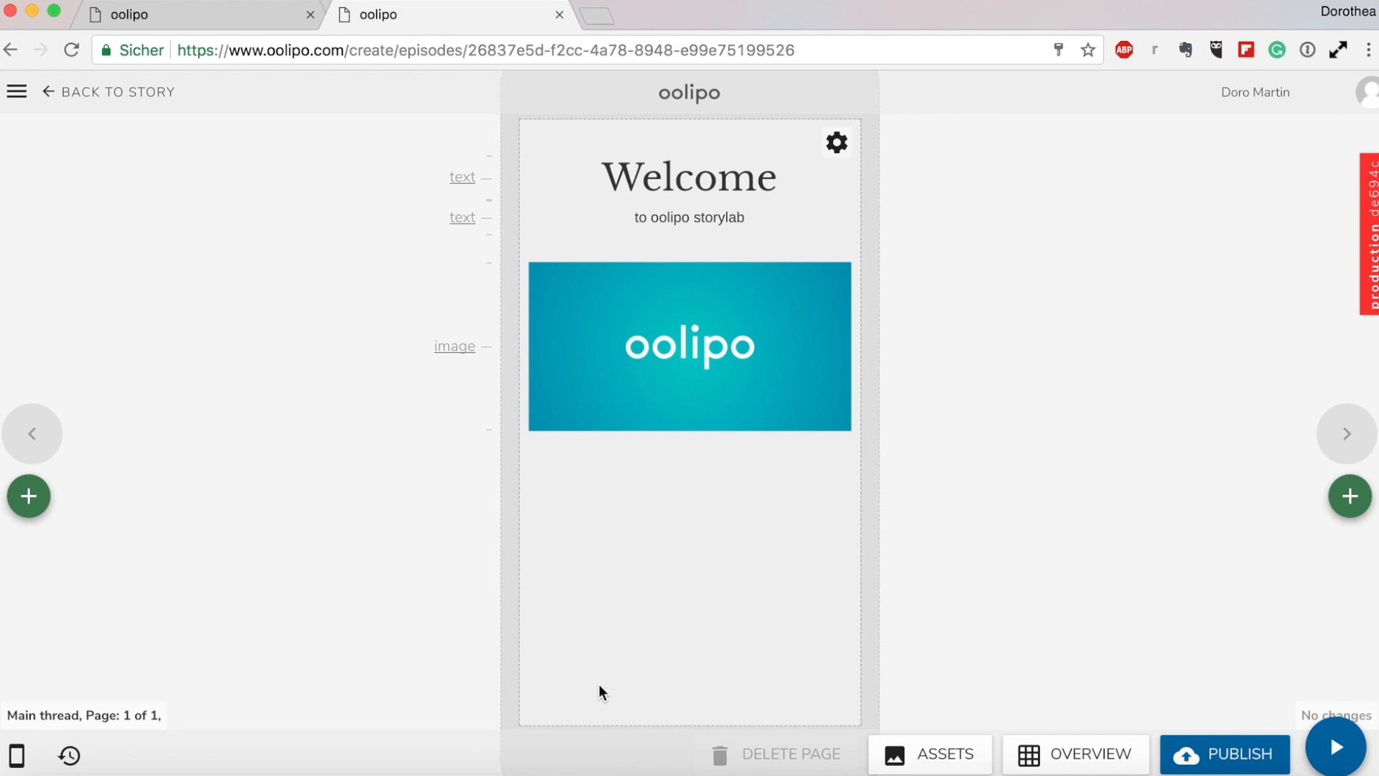
pyautogui.click(558, 349)
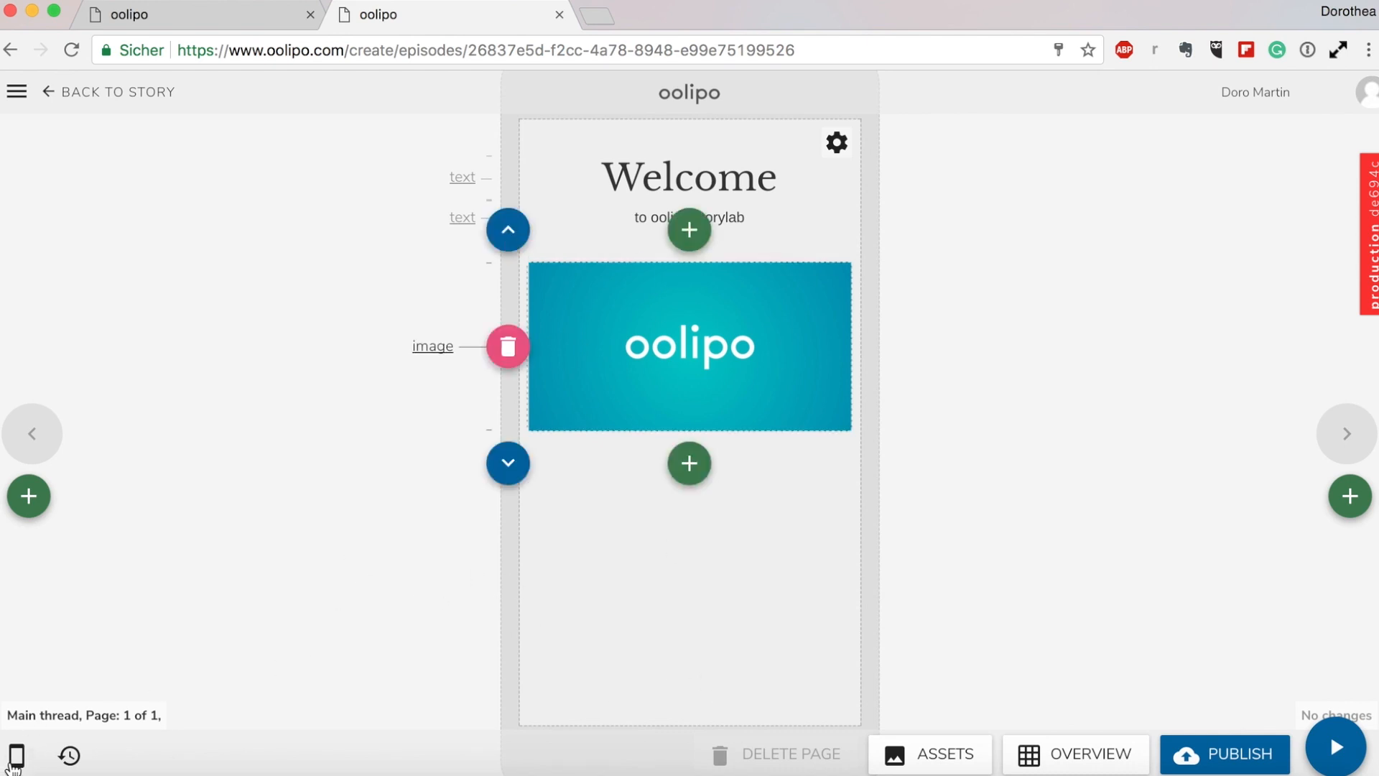
# Examine the preview device sizes, the page position indicator and the episode's change history
pyautogui.click(15, 761)
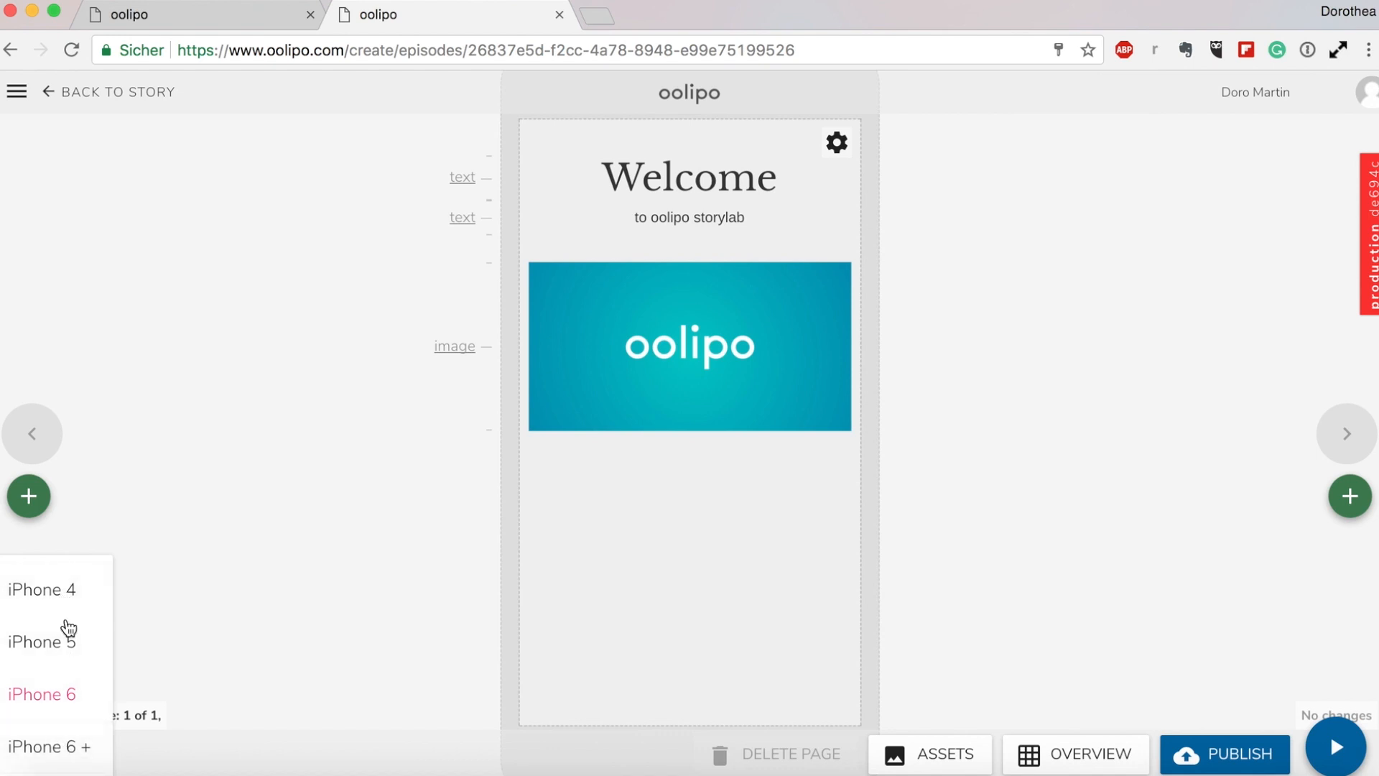
pyautogui.click(234, 620)
pyautogui.moveTo(8, 715); pyautogui.dragTo(164, 725)
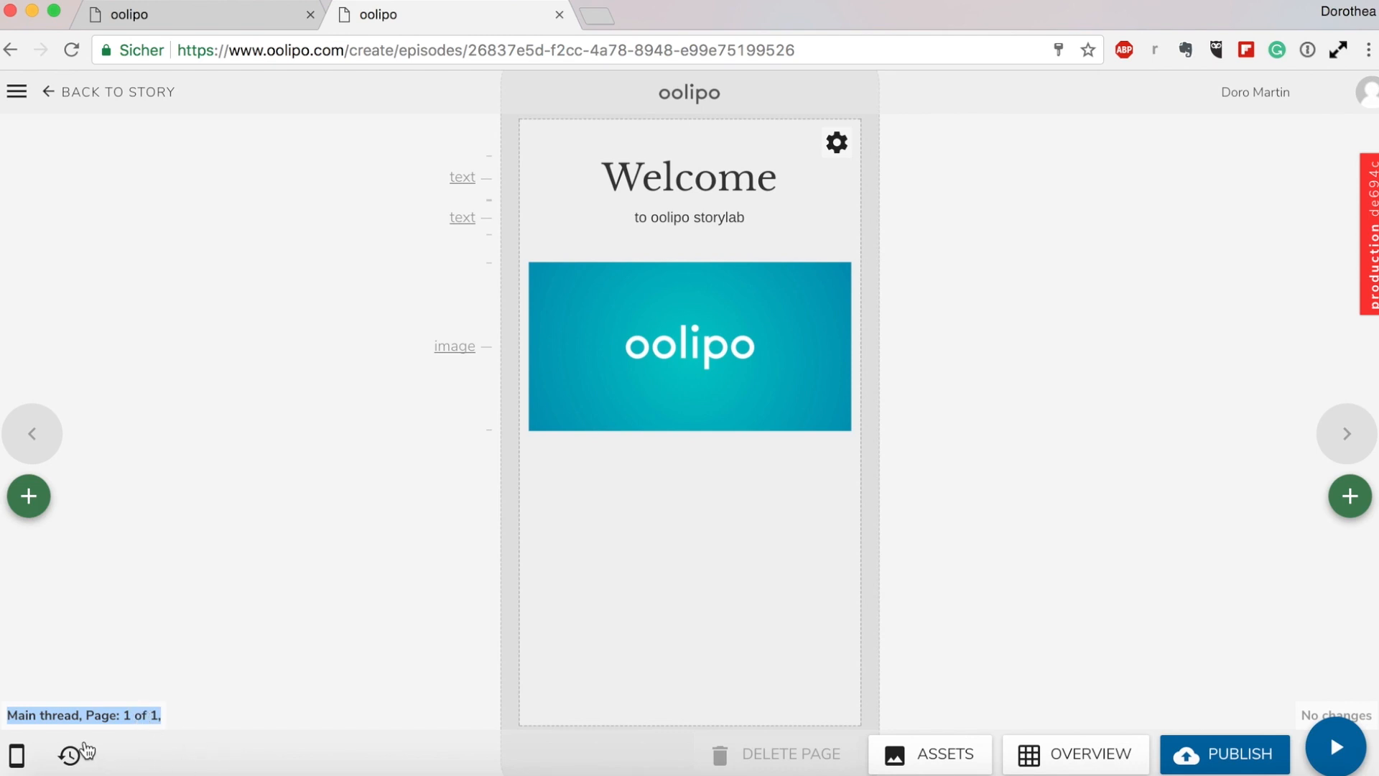
pyautogui.click(69, 759)
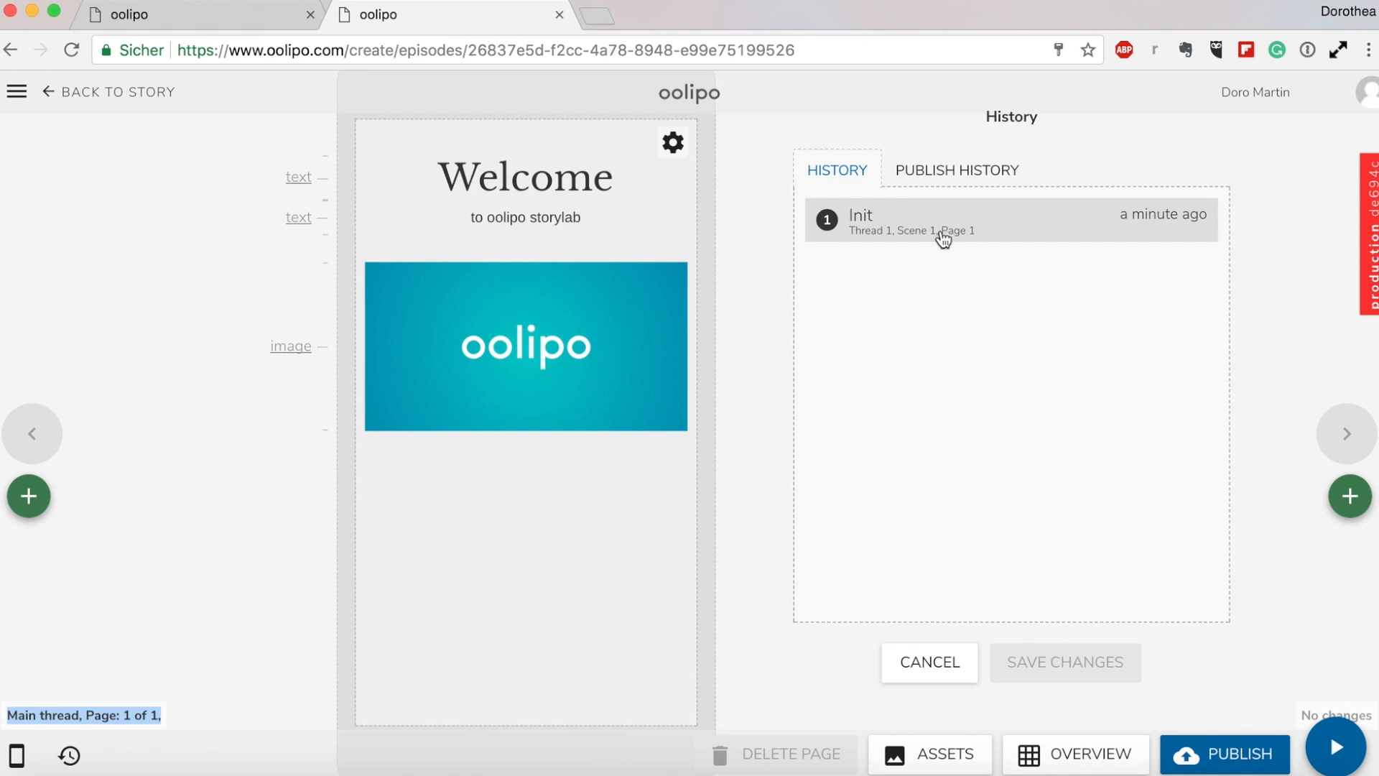
pyautogui.click(937, 662)
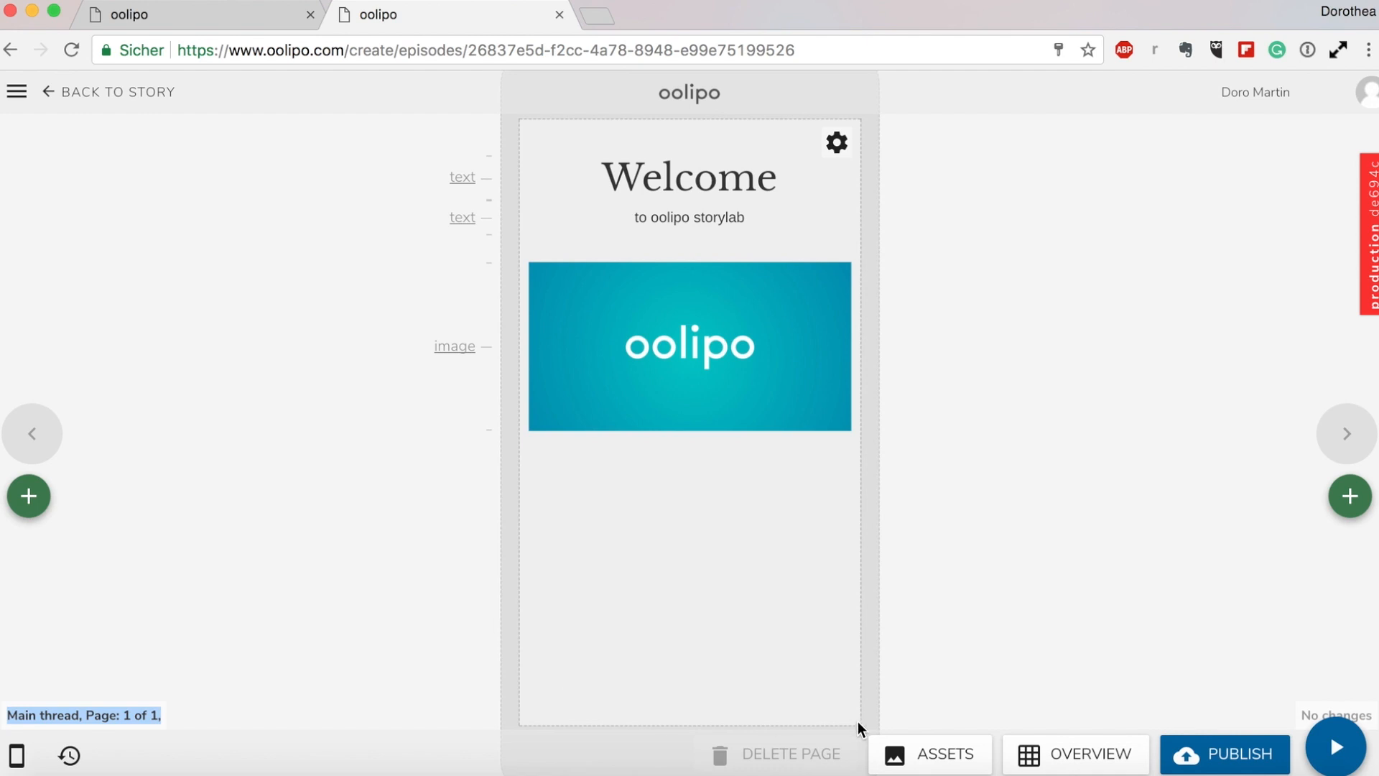
# Open the Welcome page's settings and examine its background options and the layout padding values
pyautogui.moveTo(791, 359)
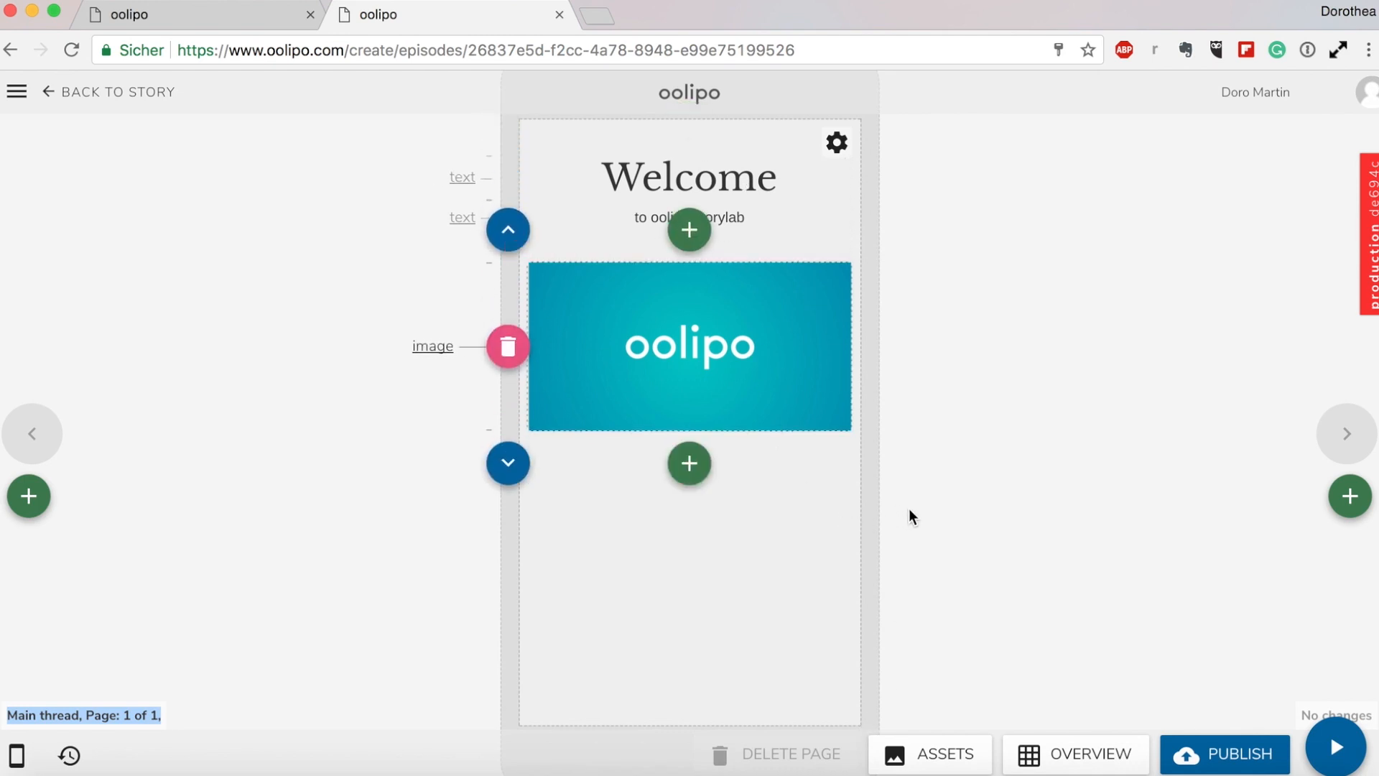
pyautogui.click(839, 145)
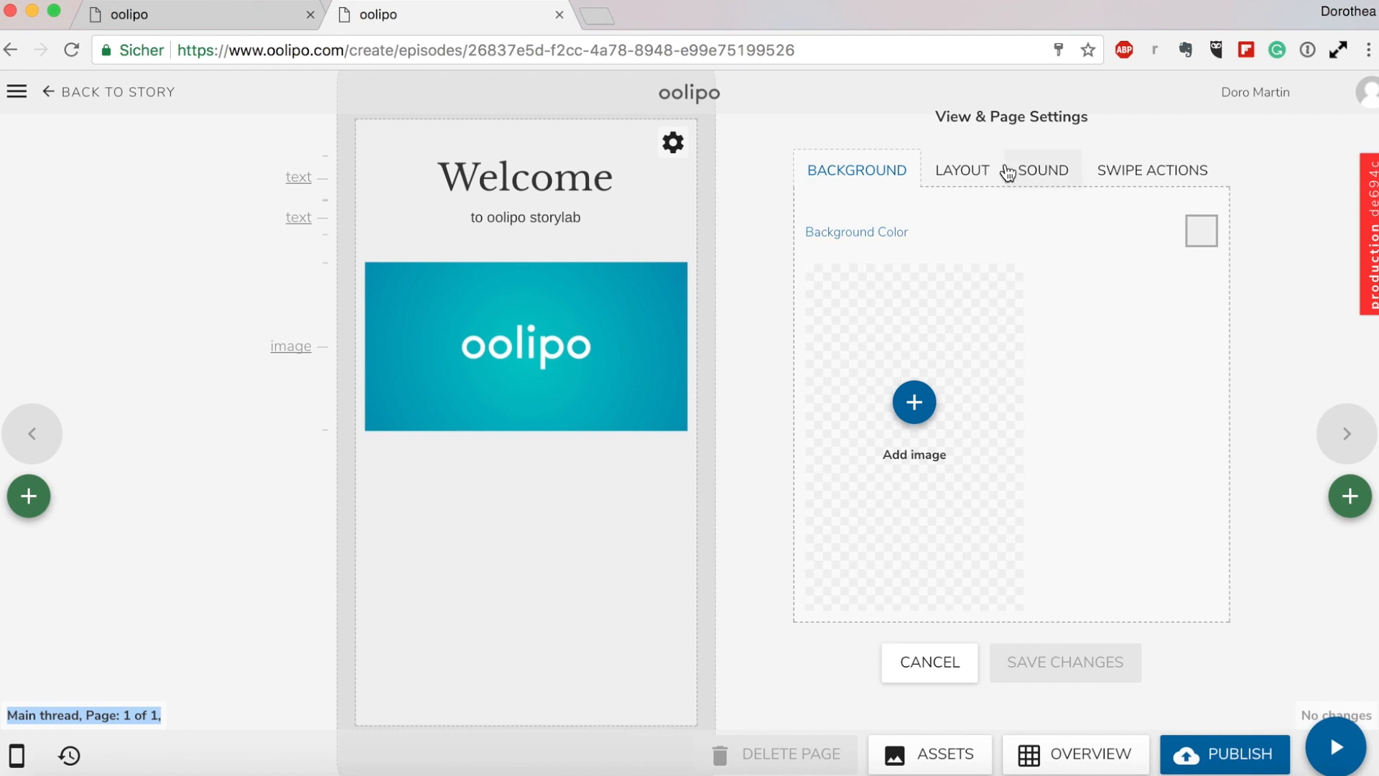
pyautogui.click(977, 171)
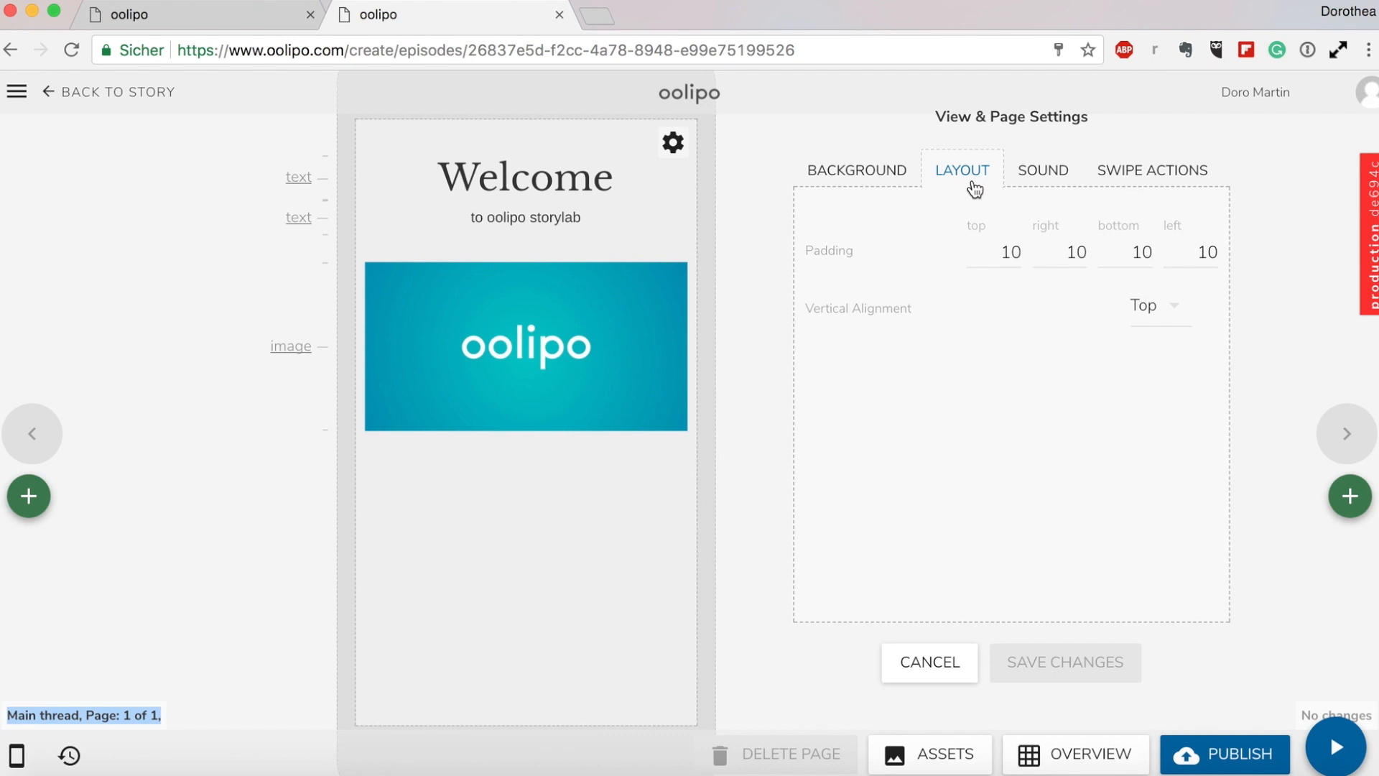
pyautogui.click(988, 252)
pyautogui.moveTo(688, 327)
pyautogui.click(555, 322)
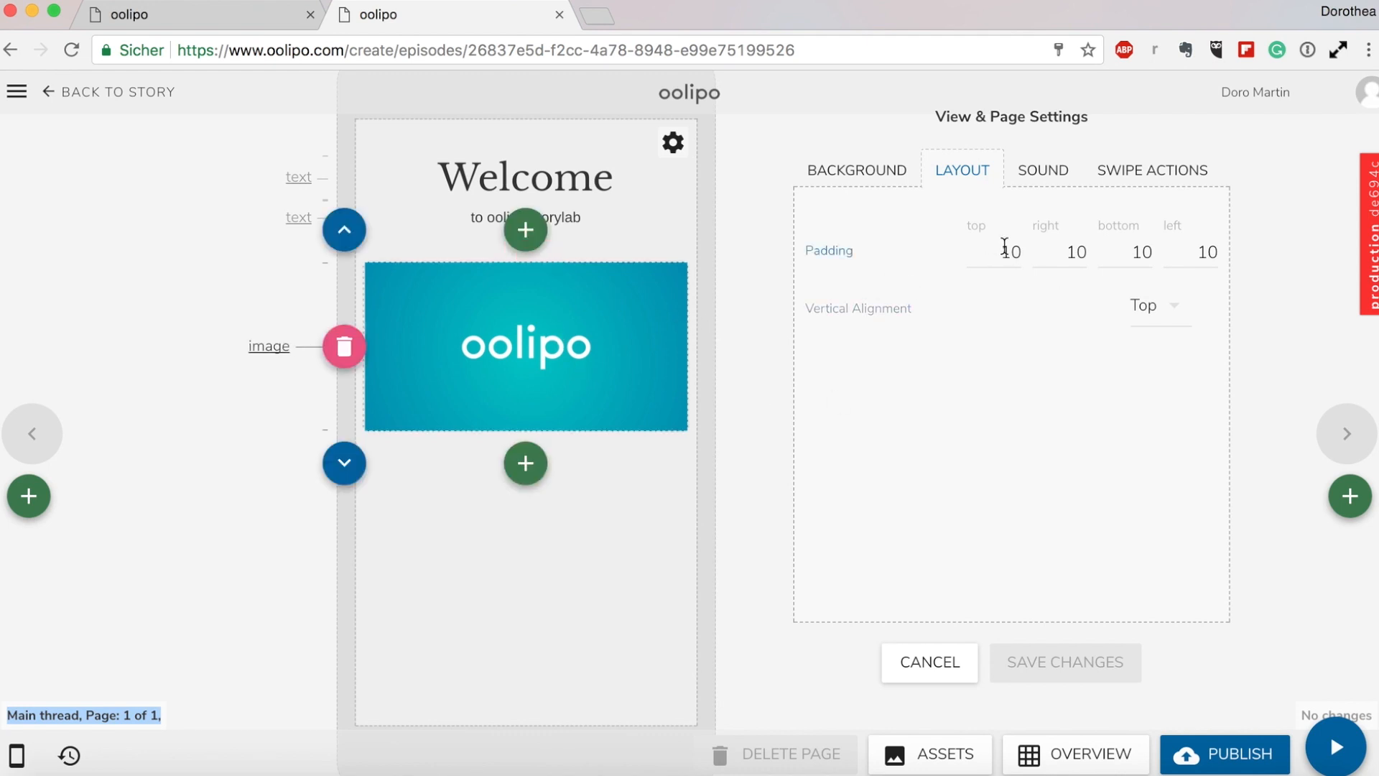
pyautogui.moveTo(1003, 247); pyautogui.dragTo(1024, 251)
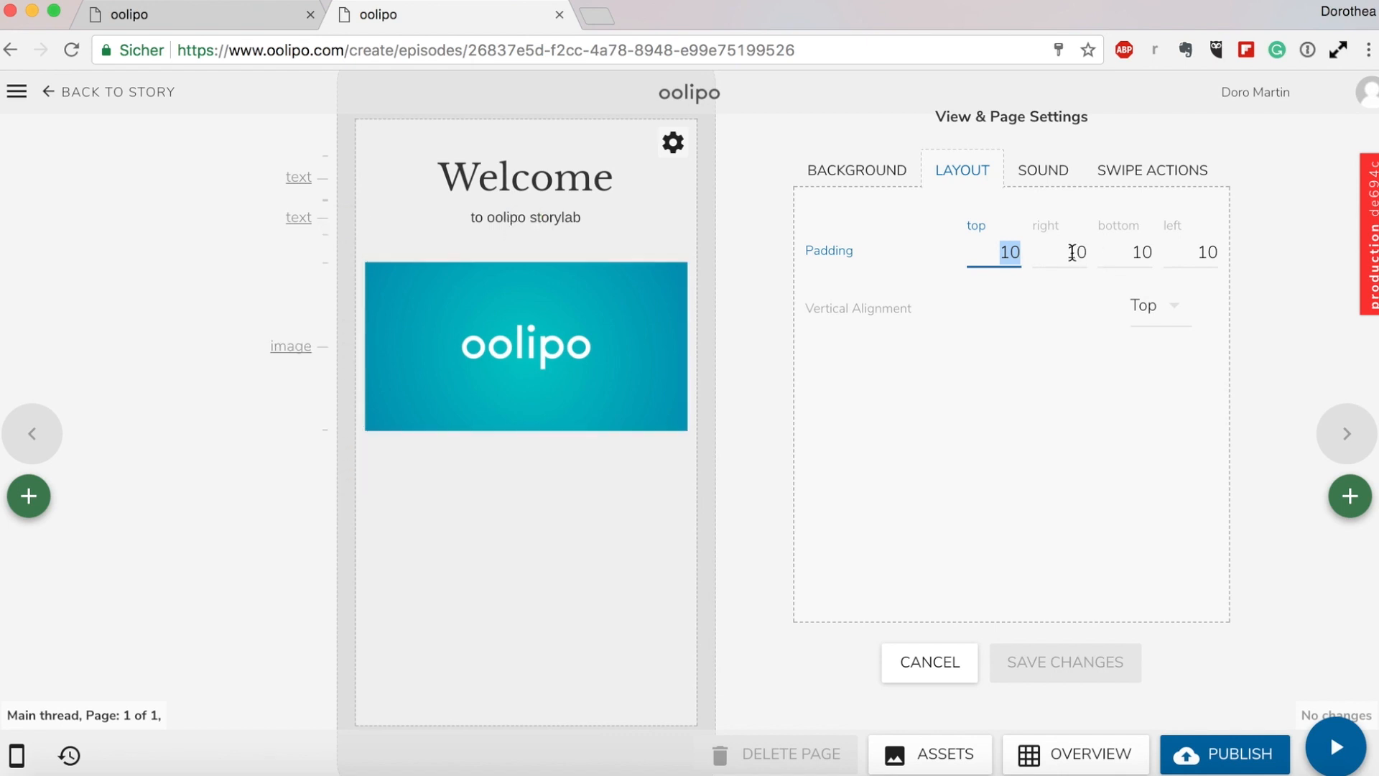
pyautogui.moveTo(599, 369)
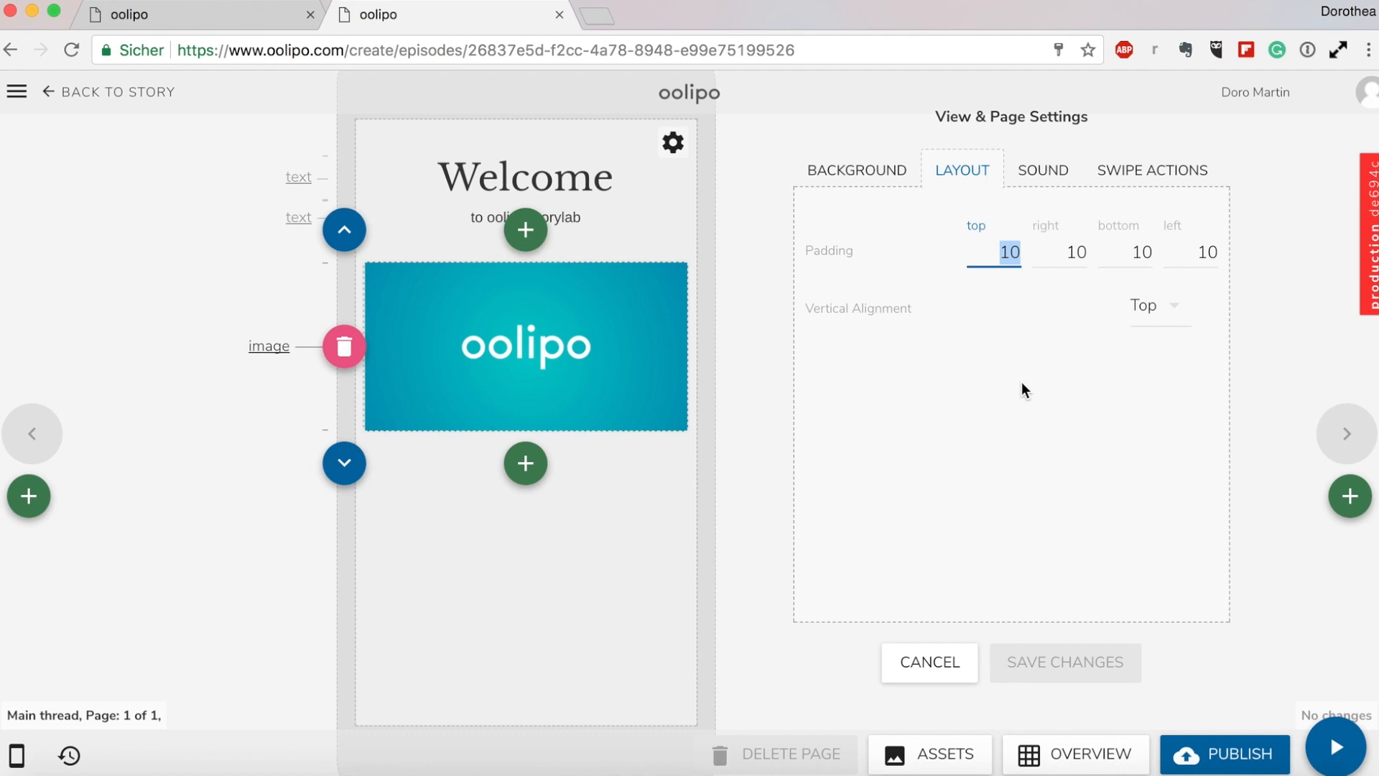
# Set the Welcome page's vertical alignment to Top, view the background sound options and save the page settings
pyautogui.click(1175, 308)
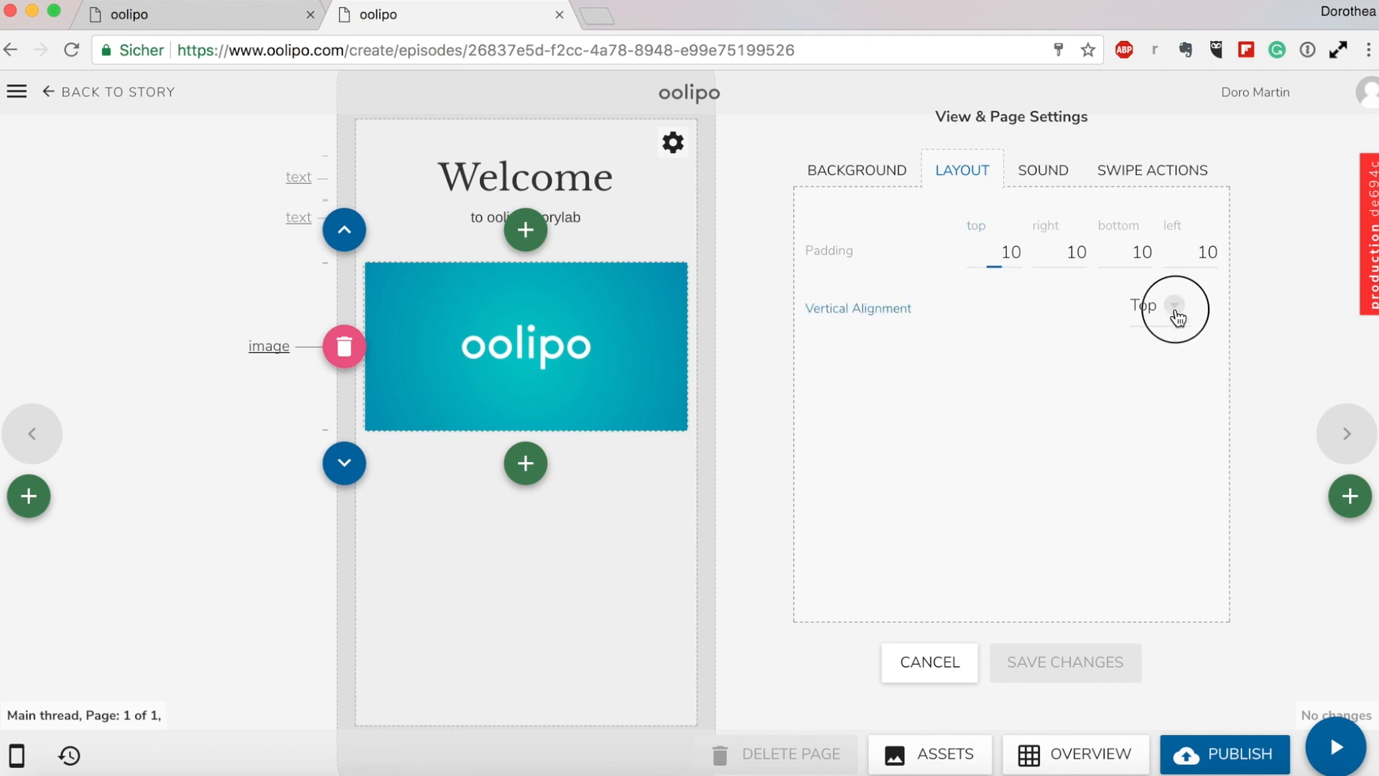
pyautogui.click(1178, 343)
pyautogui.click(1175, 313)
pyautogui.click(1175, 311)
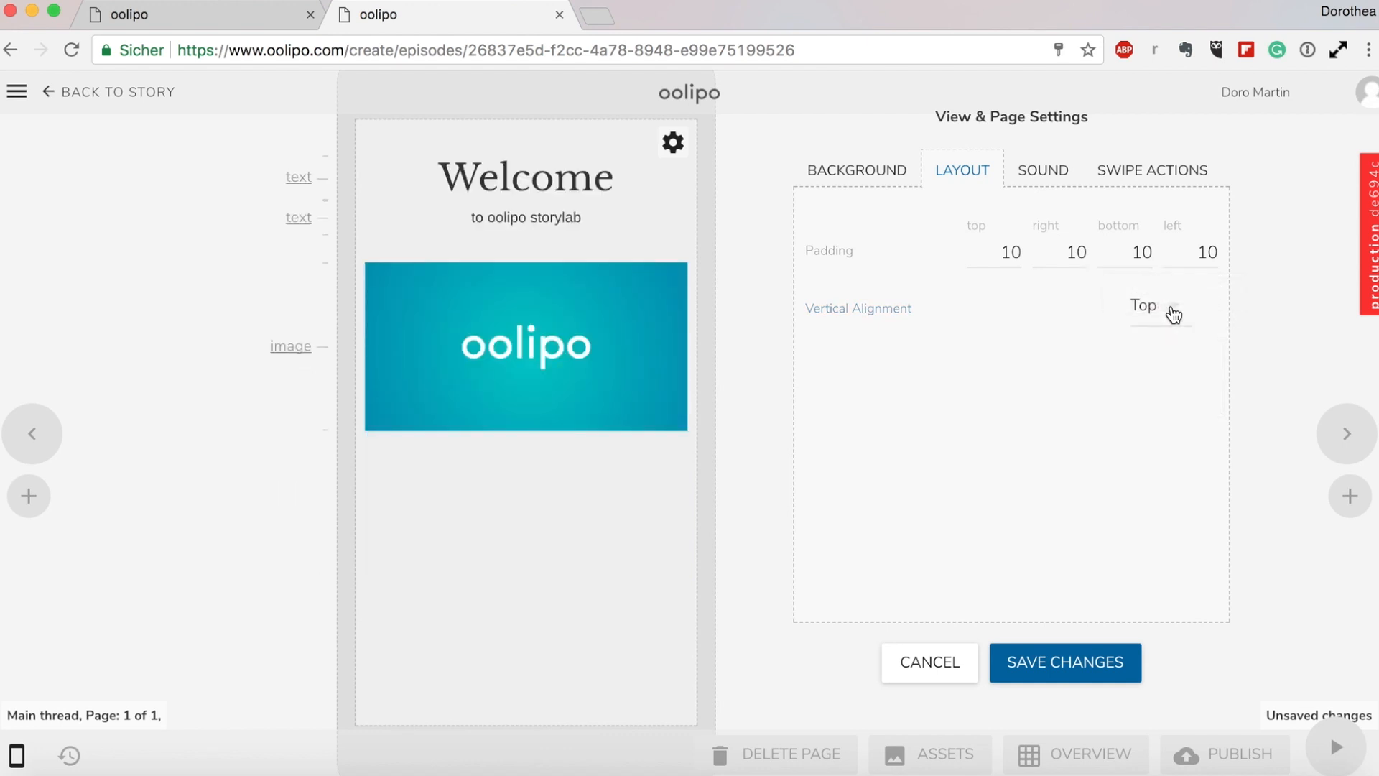
pyautogui.click(1041, 171)
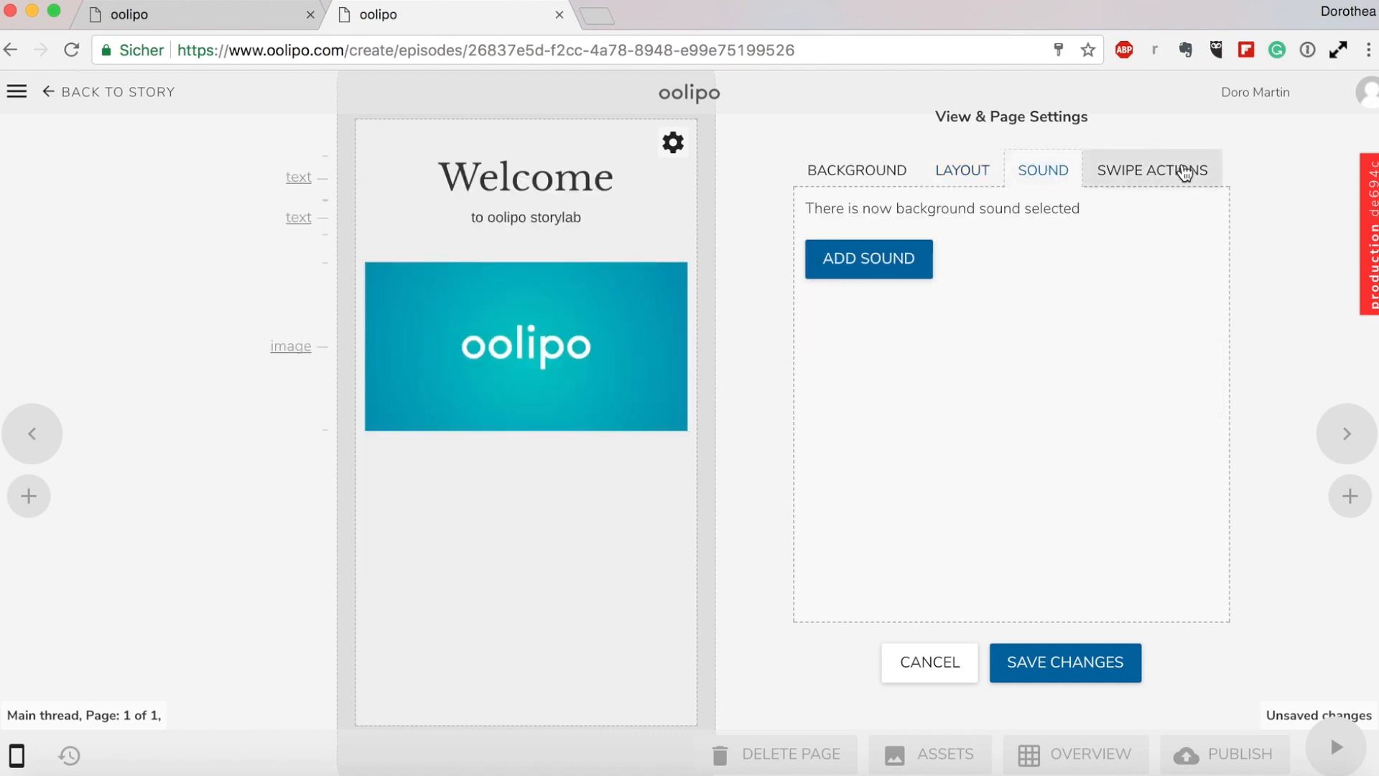
pyautogui.click(1091, 661)
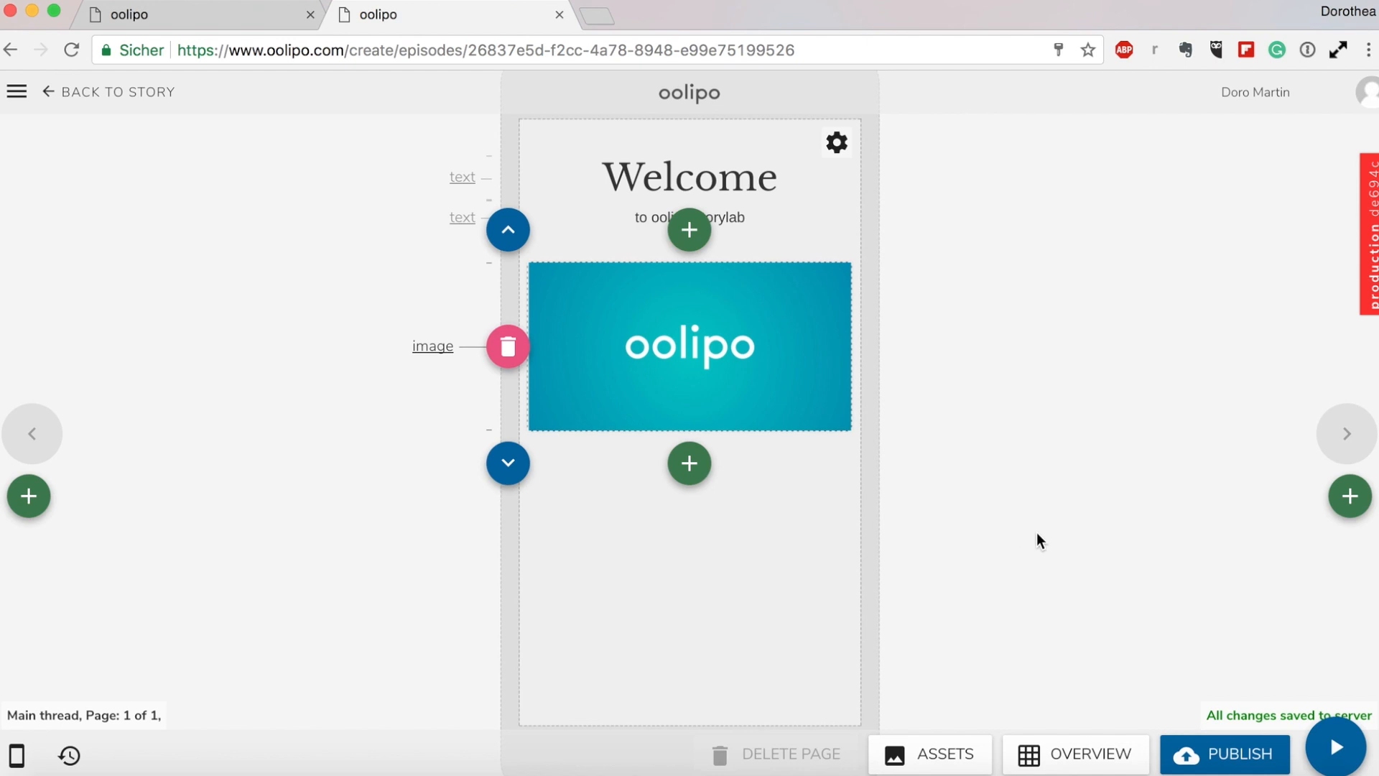
# Add a second page after the Welcome page, give it a bright red background color and save it
pyautogui.click(1350, 497)
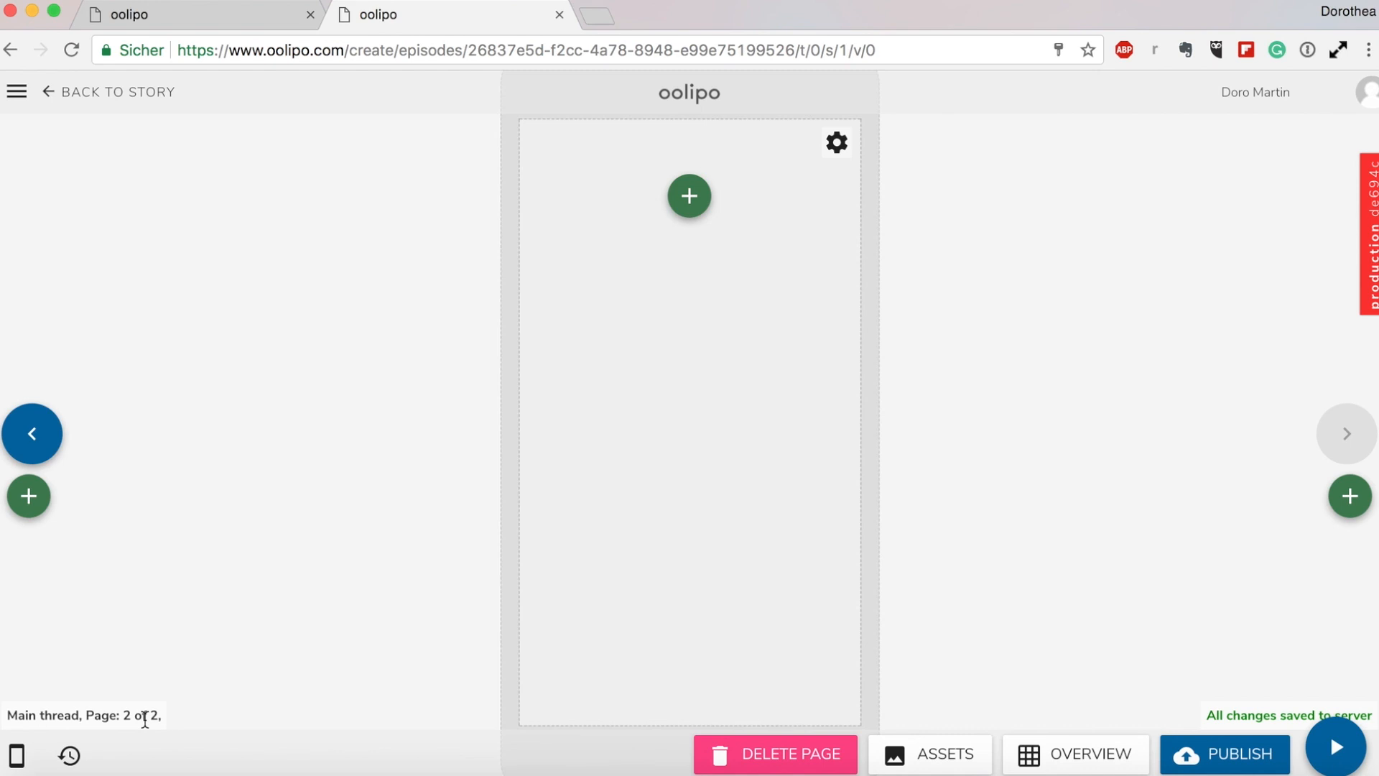
pyautogui.click(837, 143)
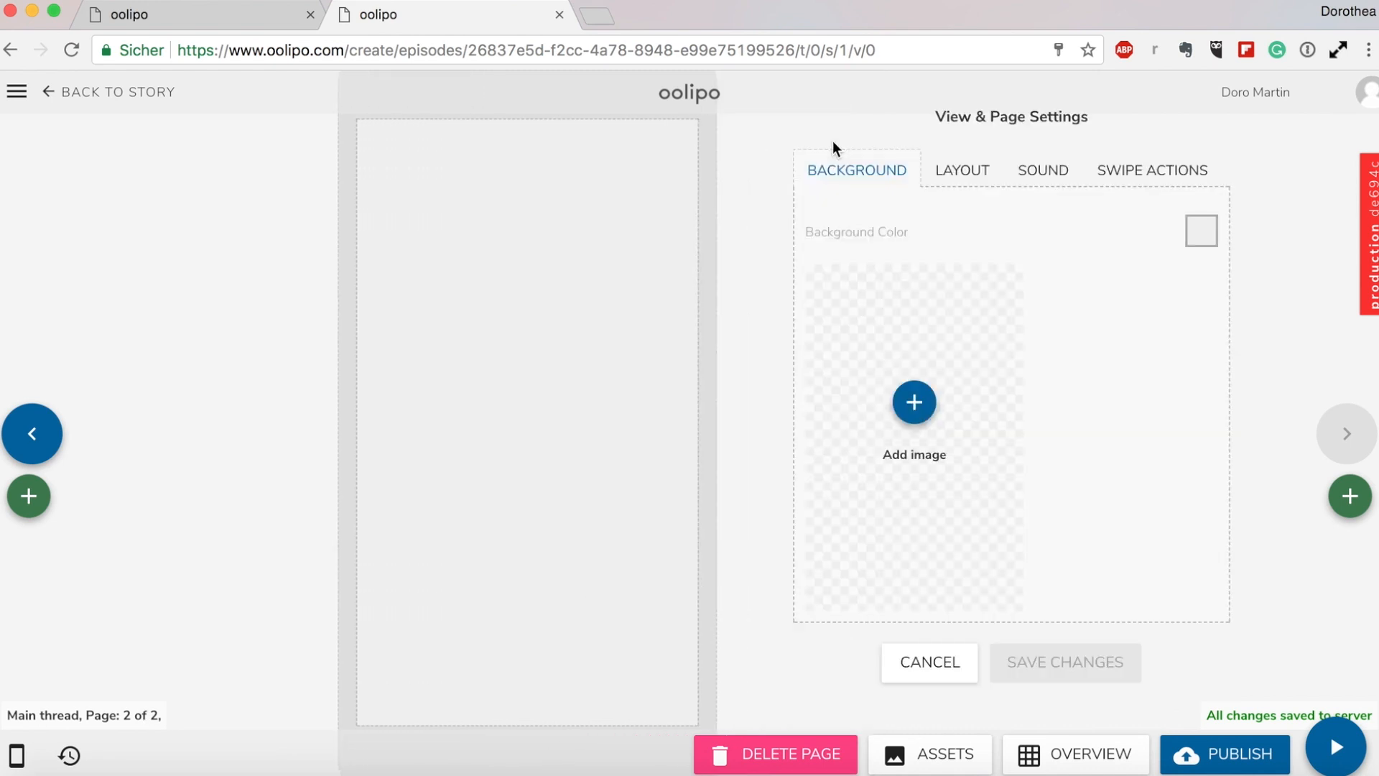
pyautogui.click(1196, 234)
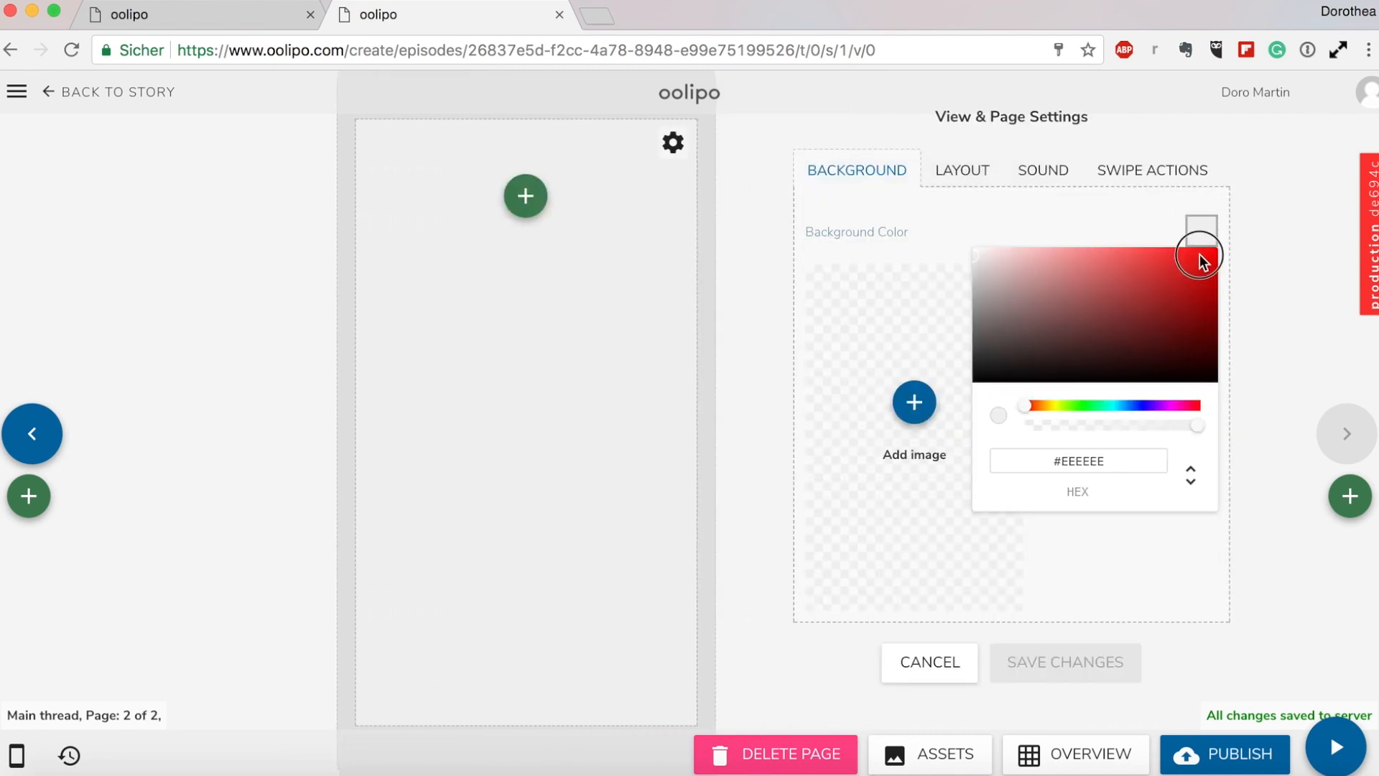
pyautogui.click(1199, 255)
pyautogui.click(1115, 660)
pyautogui.click(1115, 659)
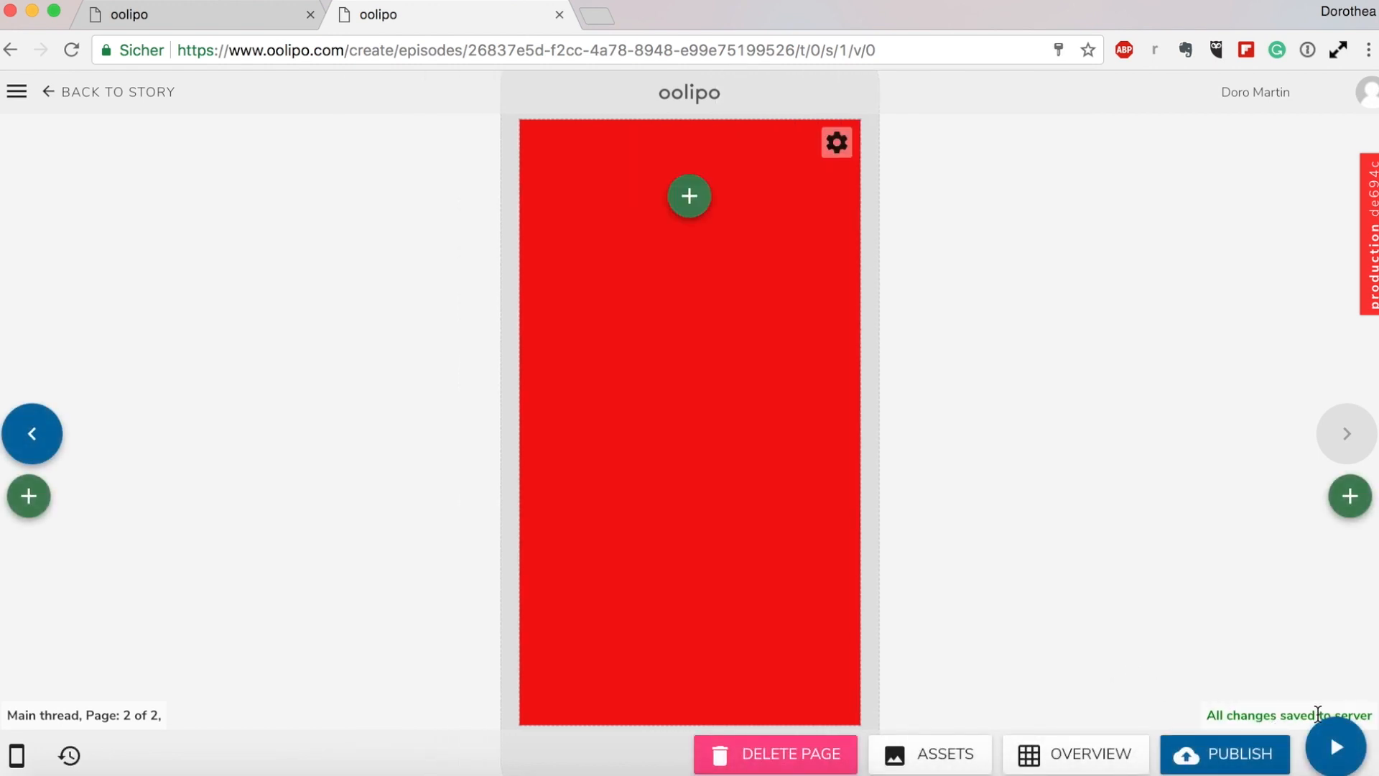
# Add a third page after the red one, use black.png as its background image and save it
pyautogui.click(1349, 497)
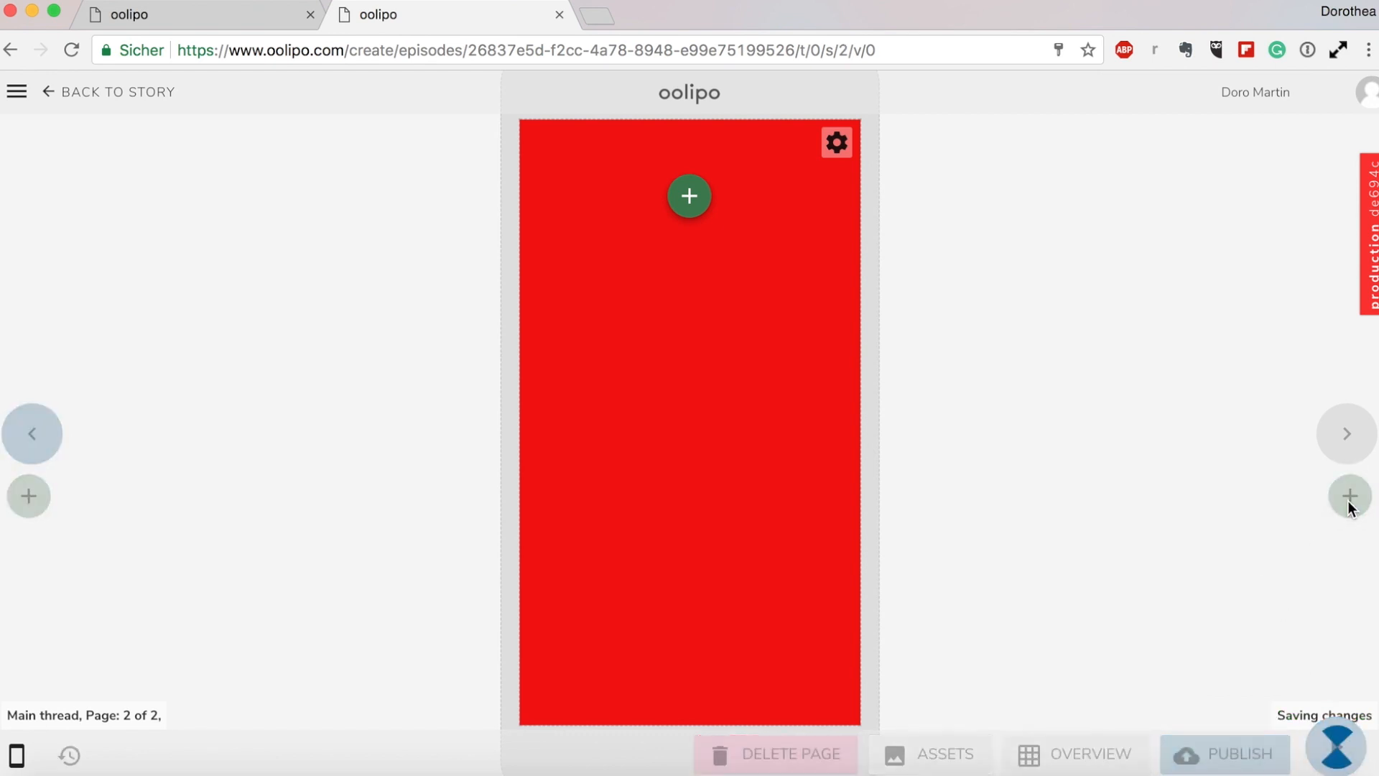
pyautogui.click(837, 143)
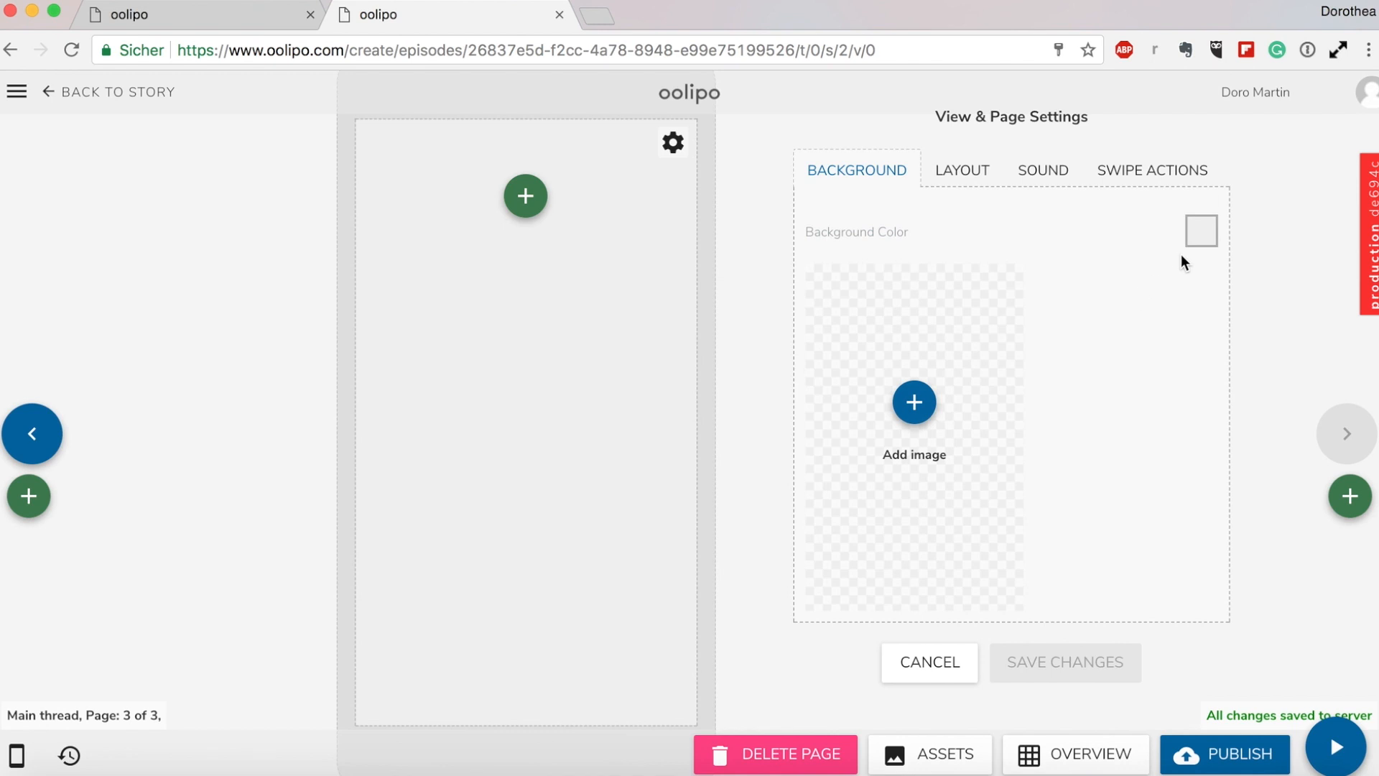
pyautogui.click(912, 405)
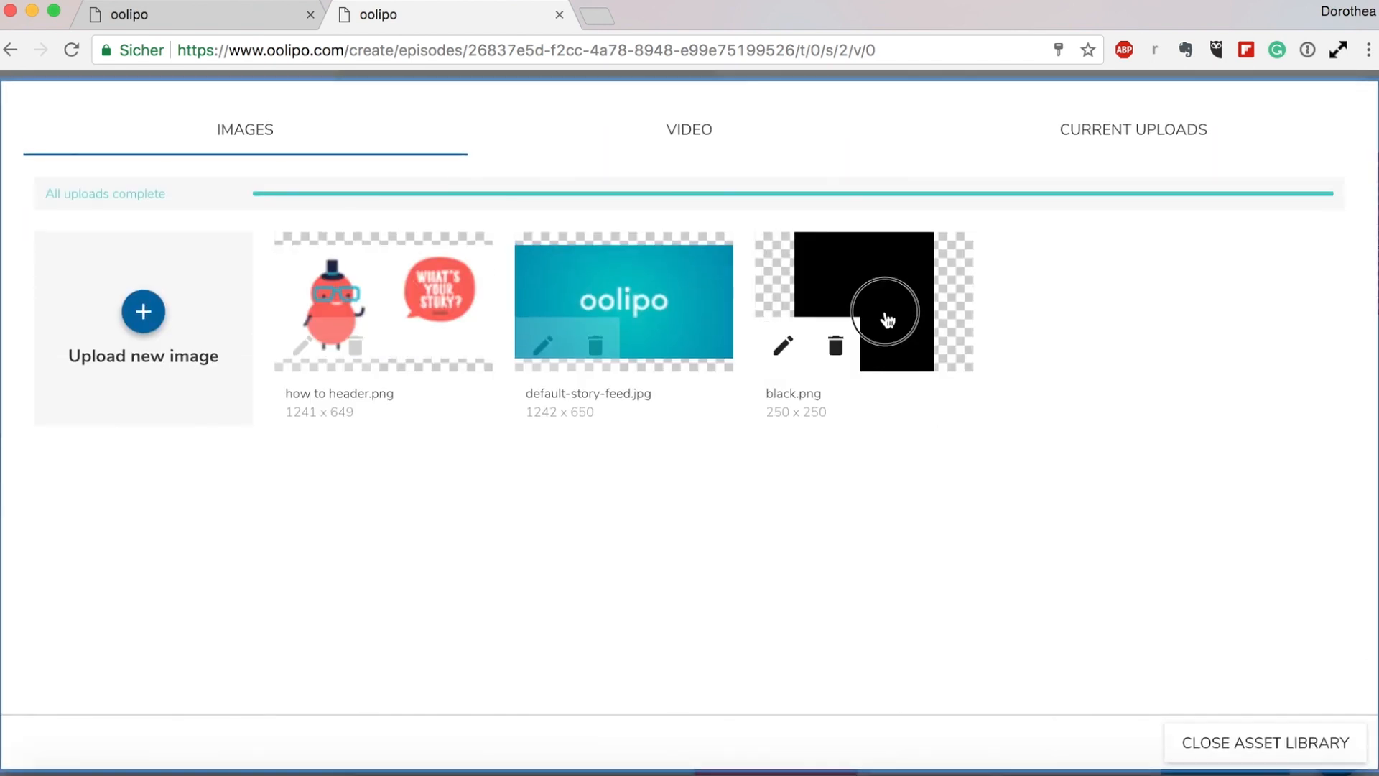
pyautogui.click(887, 318)
pyautogui.click(1101, 656)
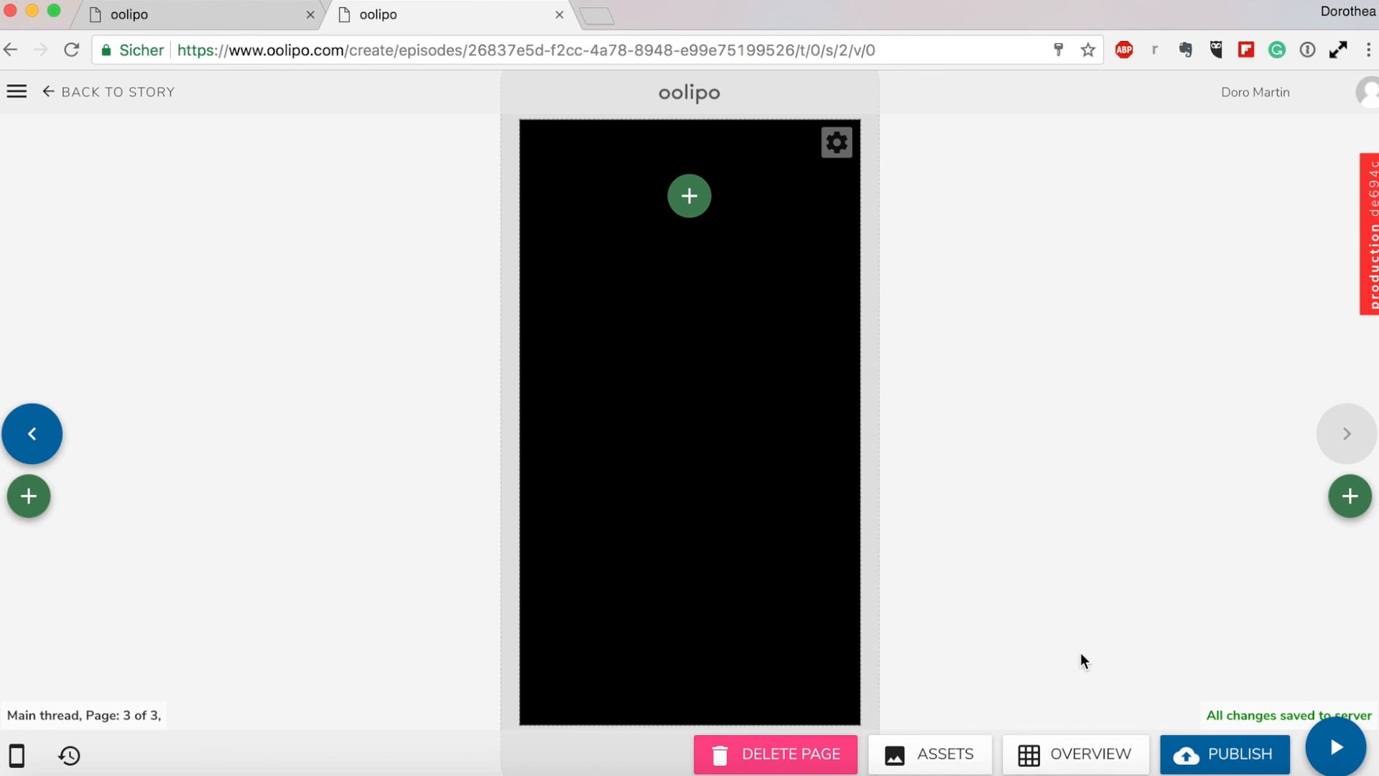
# Add a new thread in the scene manager, name it "Interactive" and return to the page editor
pyautogui.click(1076, 759)
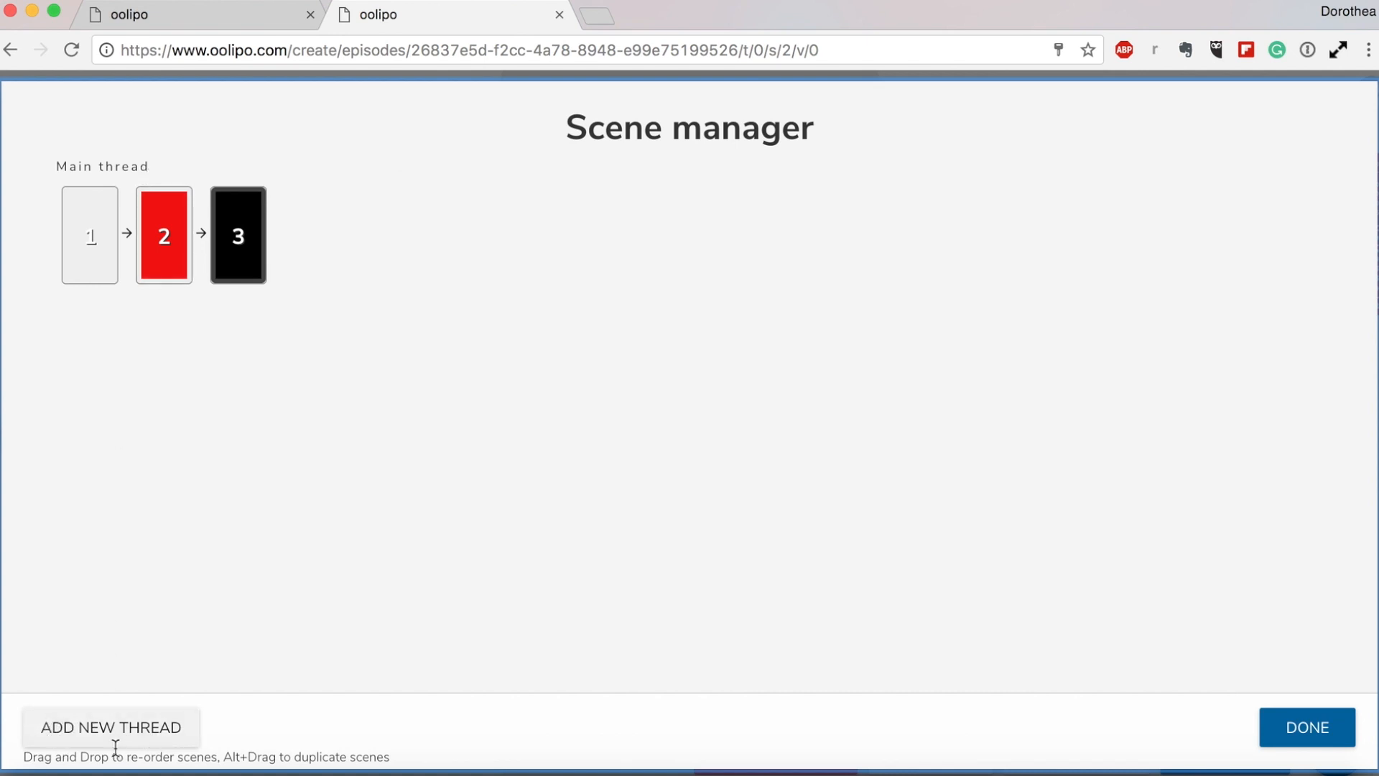
pyautogui.click(147, 746)
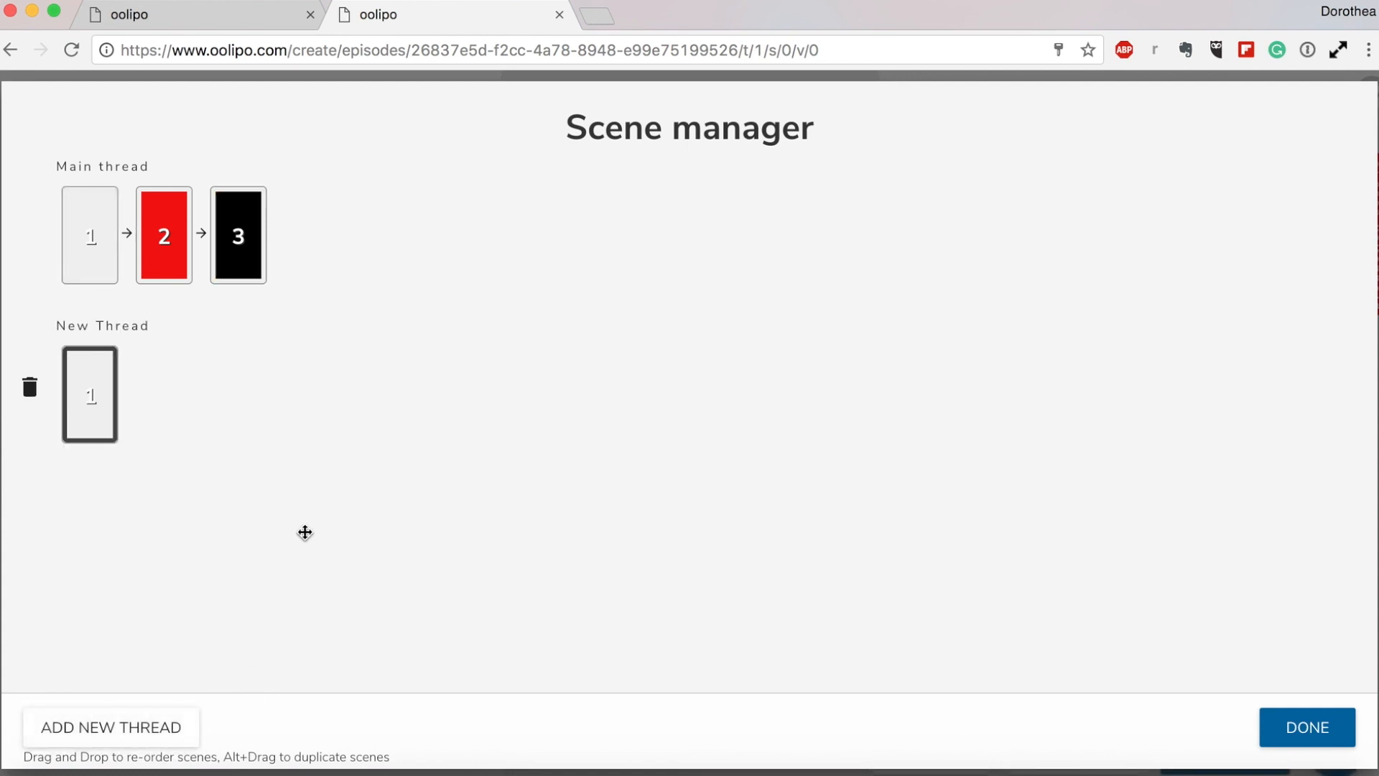
pyautogui.click(151, 325)
pyautogui.moveTo(151, 325); pyautogui.dragTo(56, 325)
pyautogui.write('Interactive')
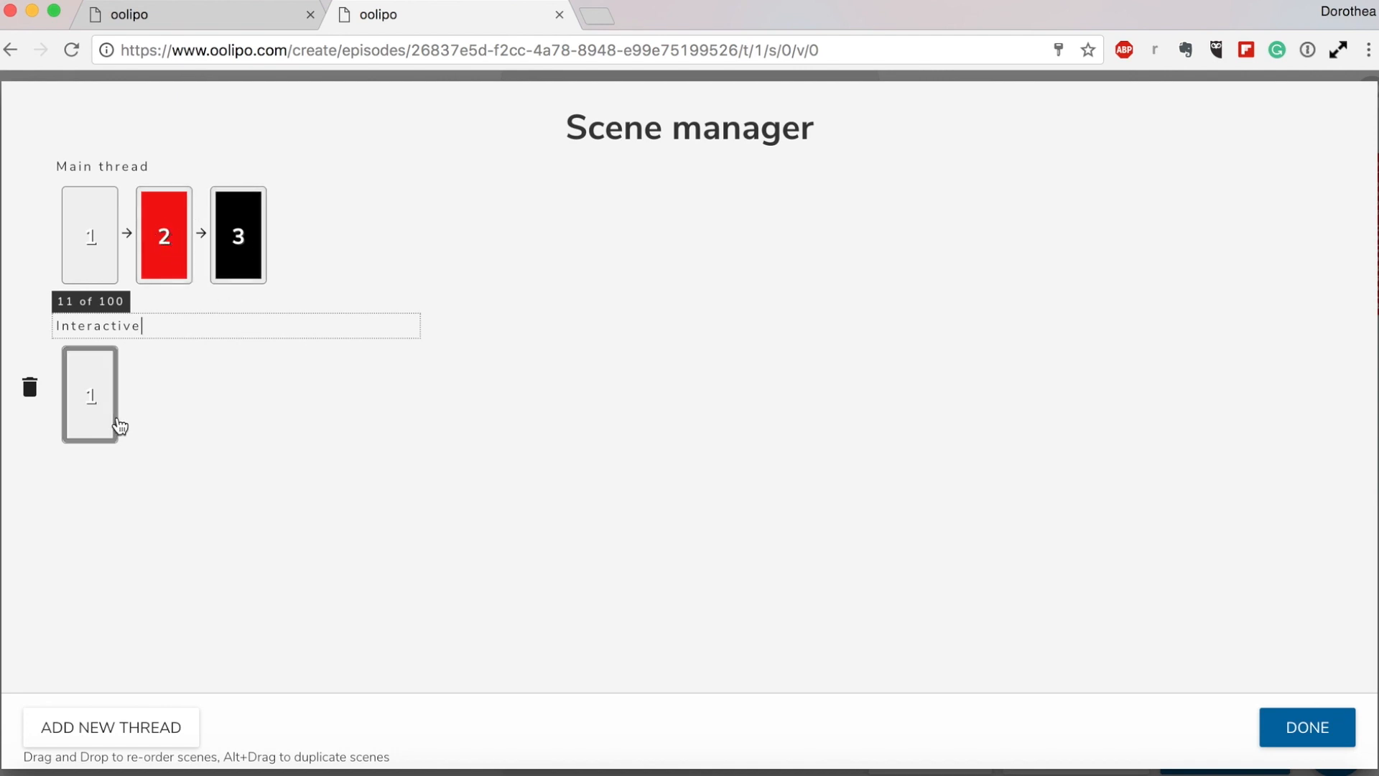
pyautogui.doubleClick(125, 327)
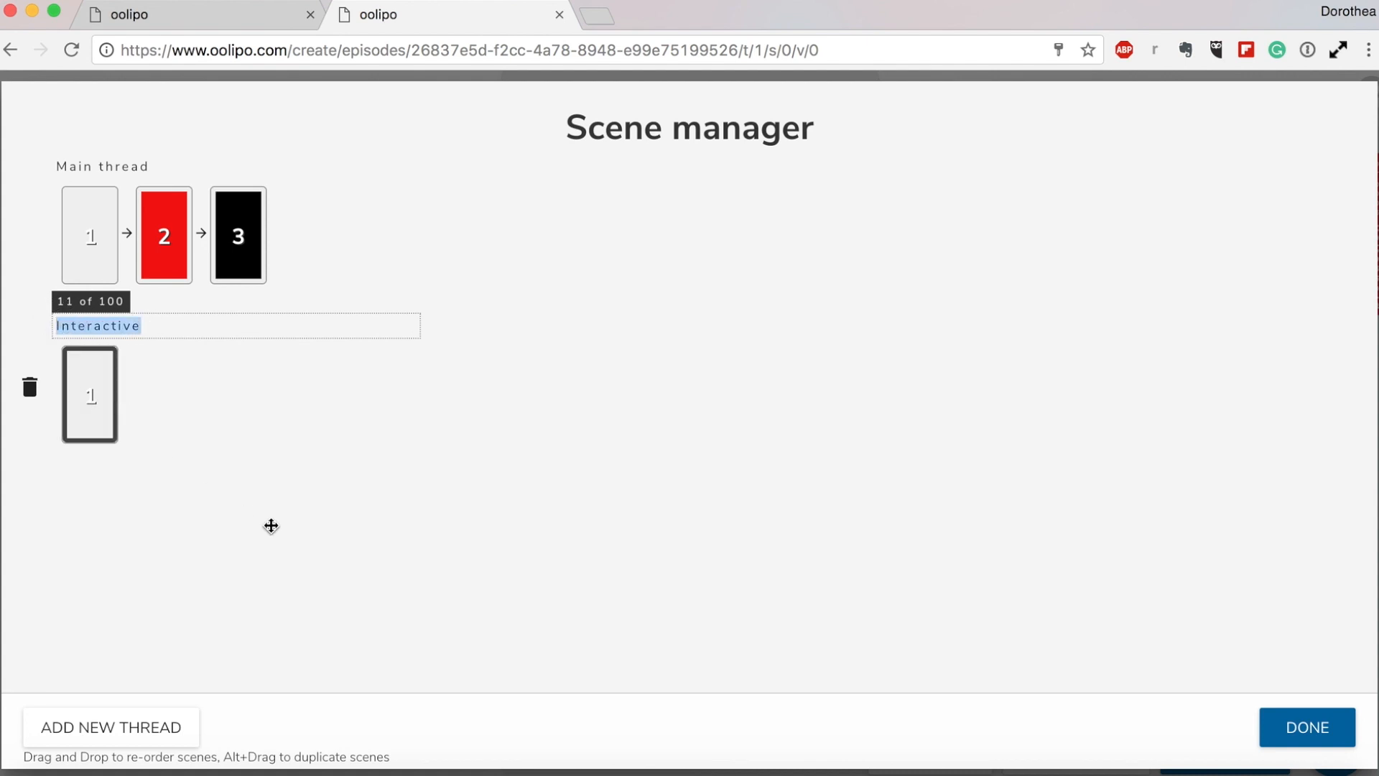
pyautogui.click(1327, 729)
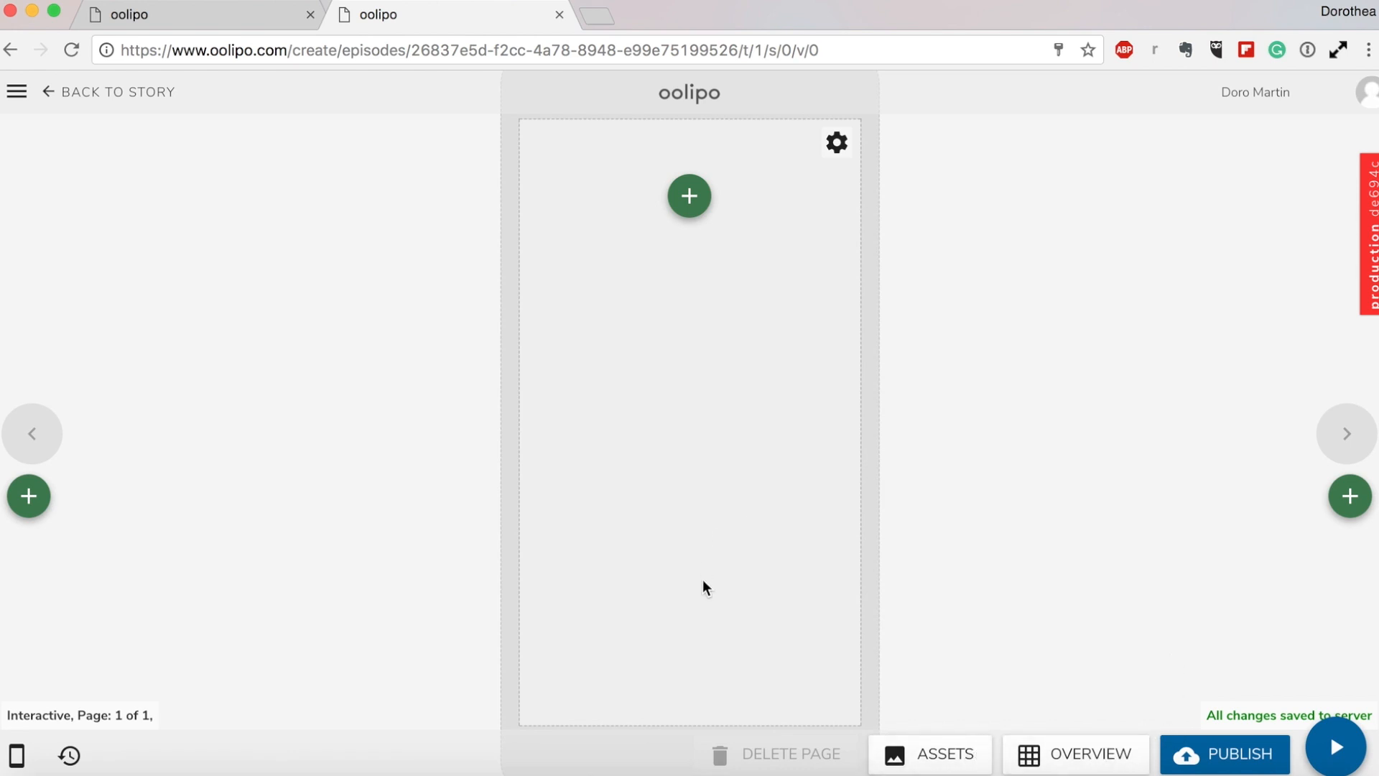
# Add a text module to the Interactive thread's page and set its content to "TEXT"
pyautogui.click(692, 212)
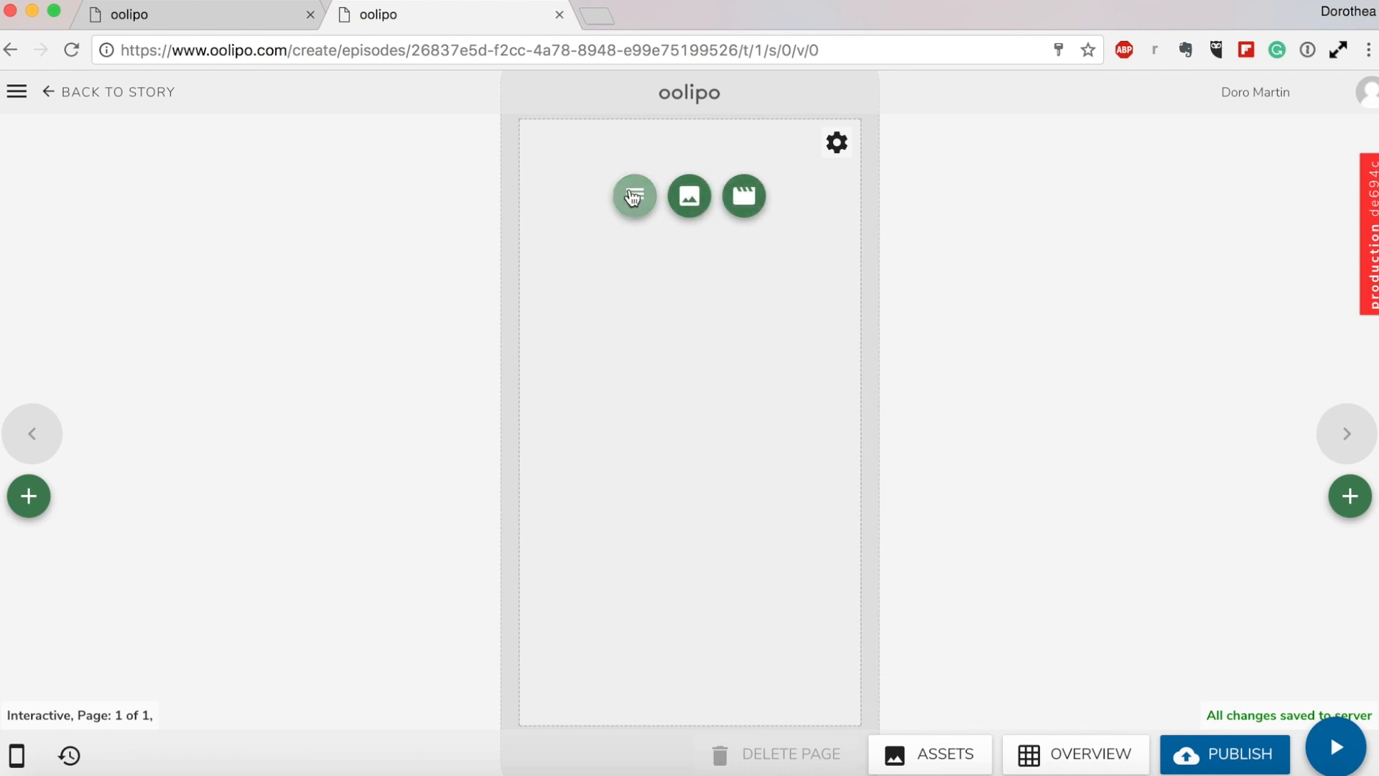
pyautogui.click(629, 194)
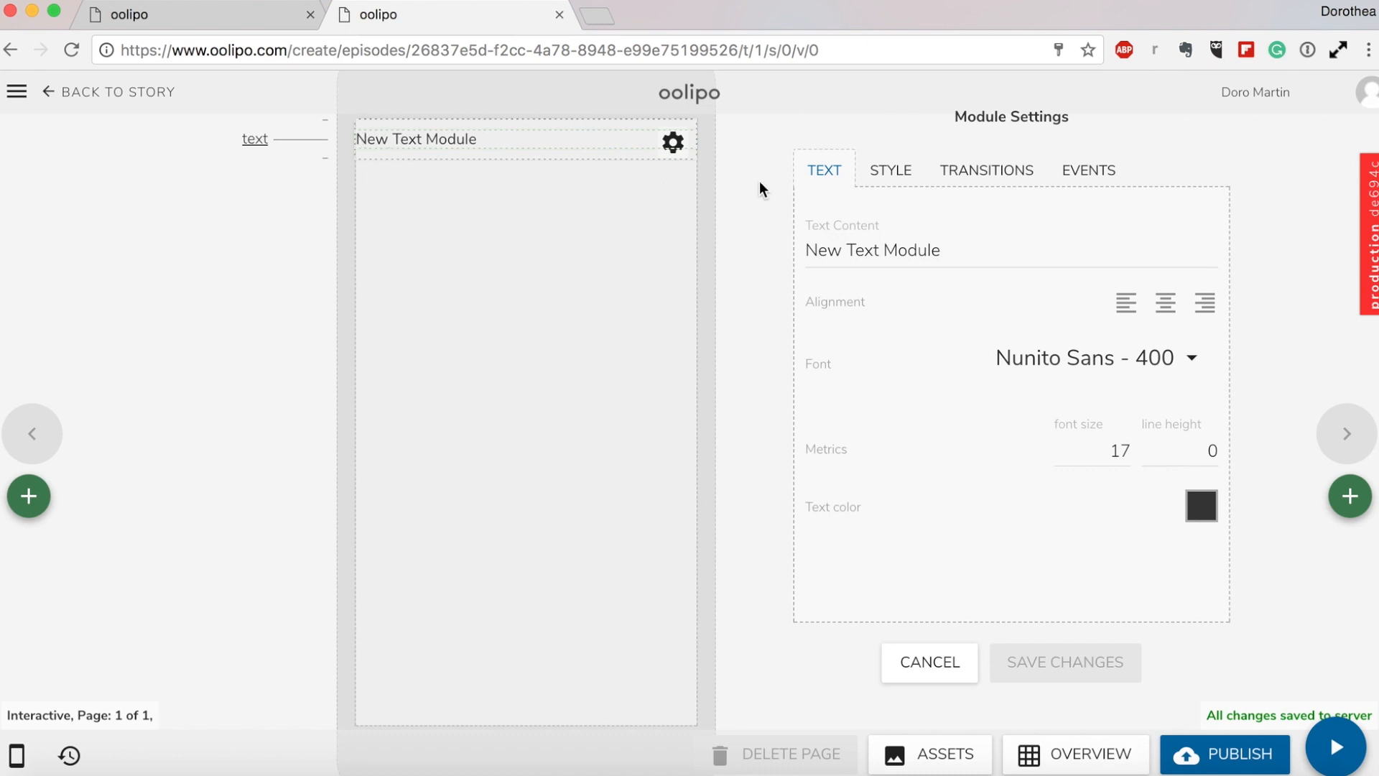
pyautogui.moveTo(967, 250); pyautogui.dragTo(813, 247)
pyautogui.write('TEXT')
# Format the text module in Fondamento 400 at font size 40, center it and save the changes
pyautogui.click(1173, 361)
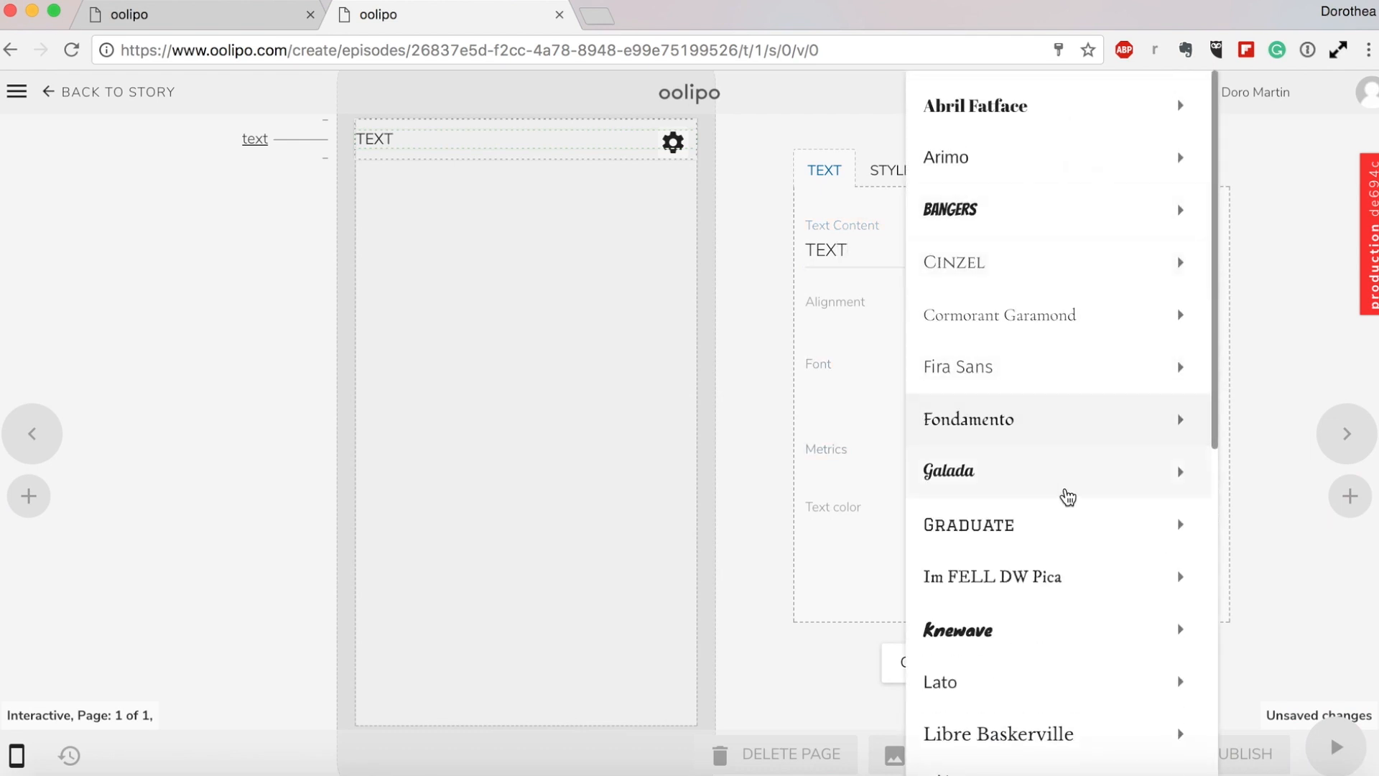
pyautogui.click(1072, 428)
pyautogui.click(825, 446)
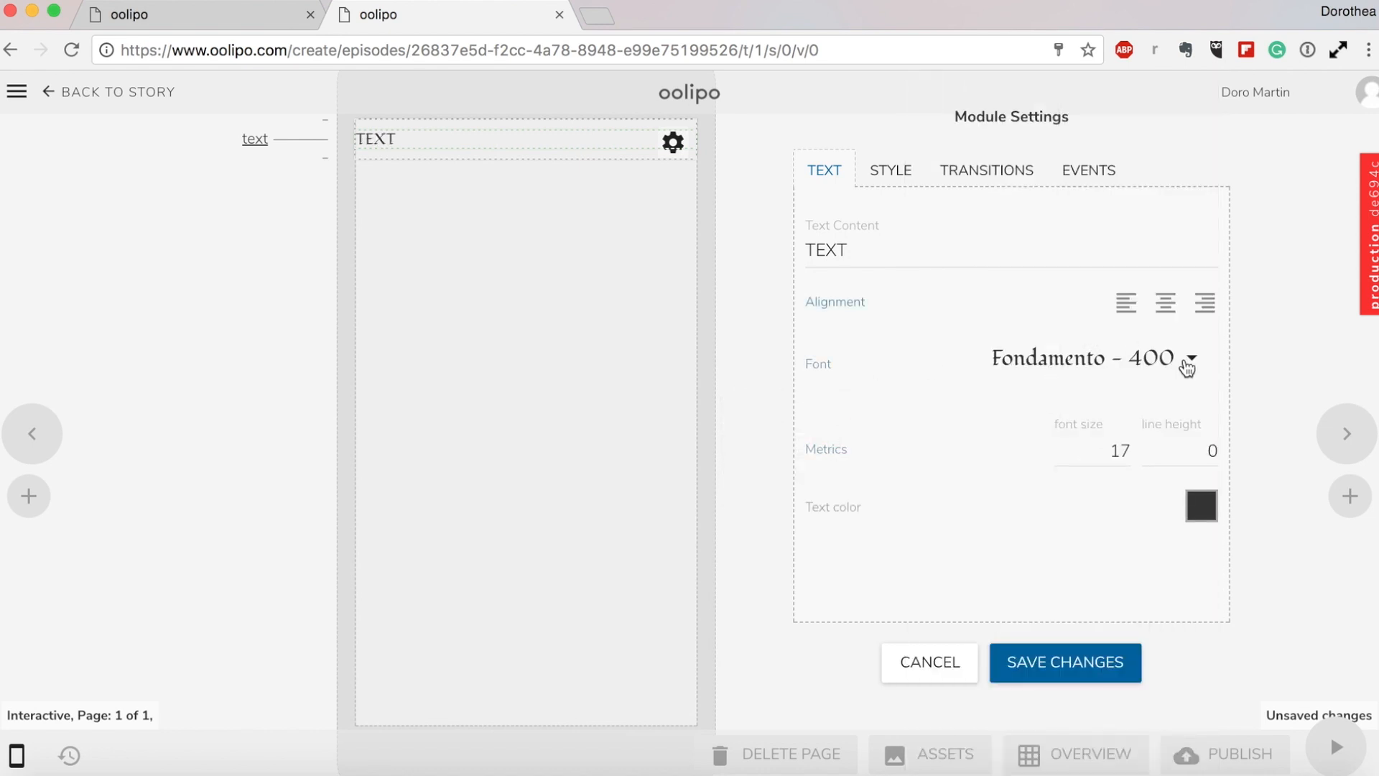
pyautogui.click(1134, 450)
pyautogui.write('40')
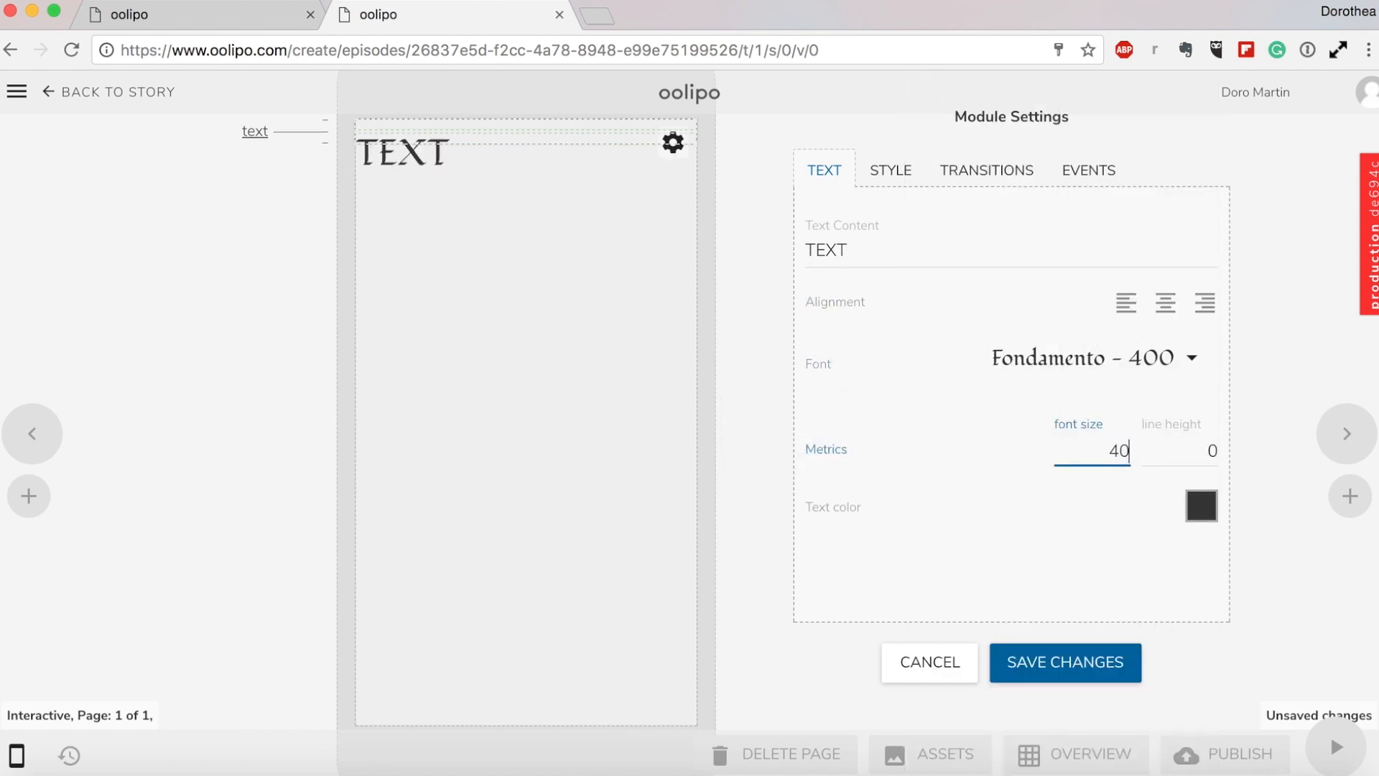
pyautogui.click(1166, 302)
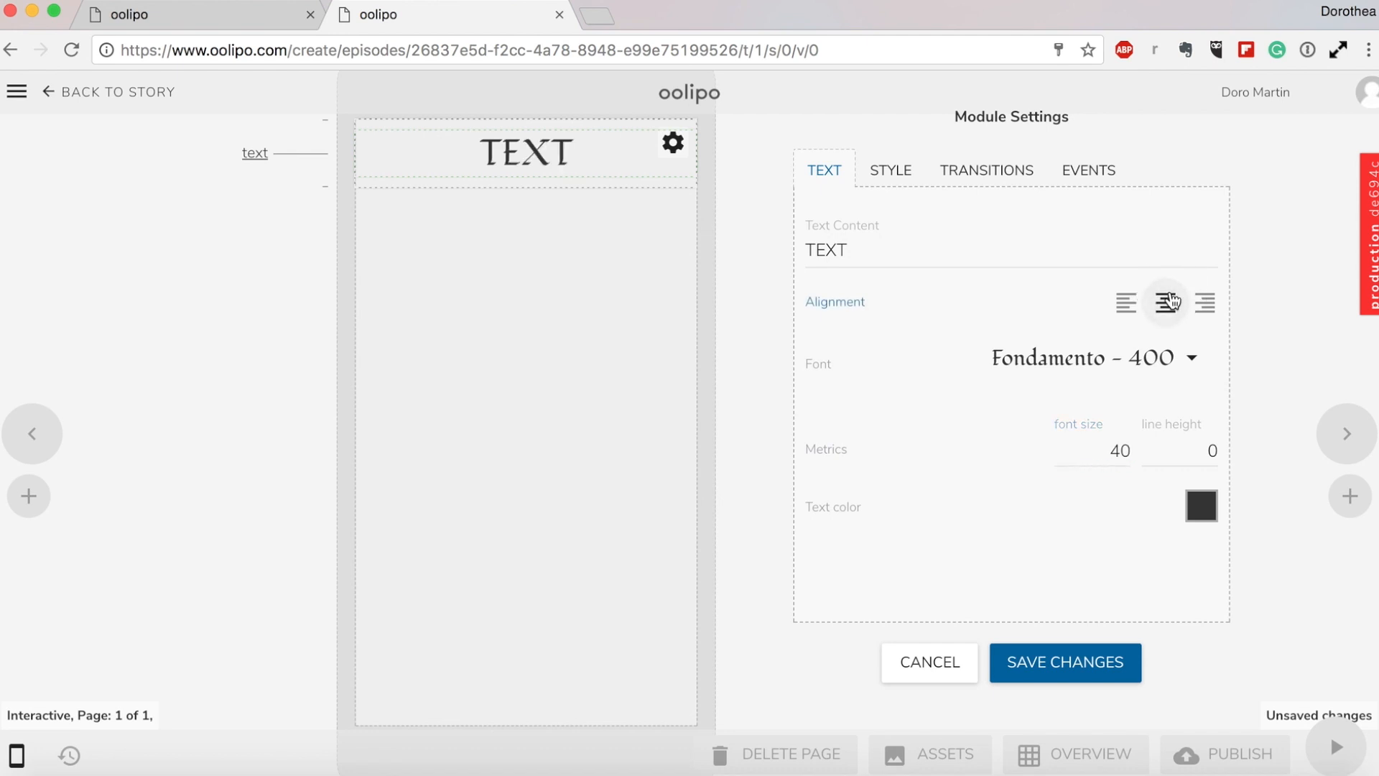
pyautogui.click(1083, 662)
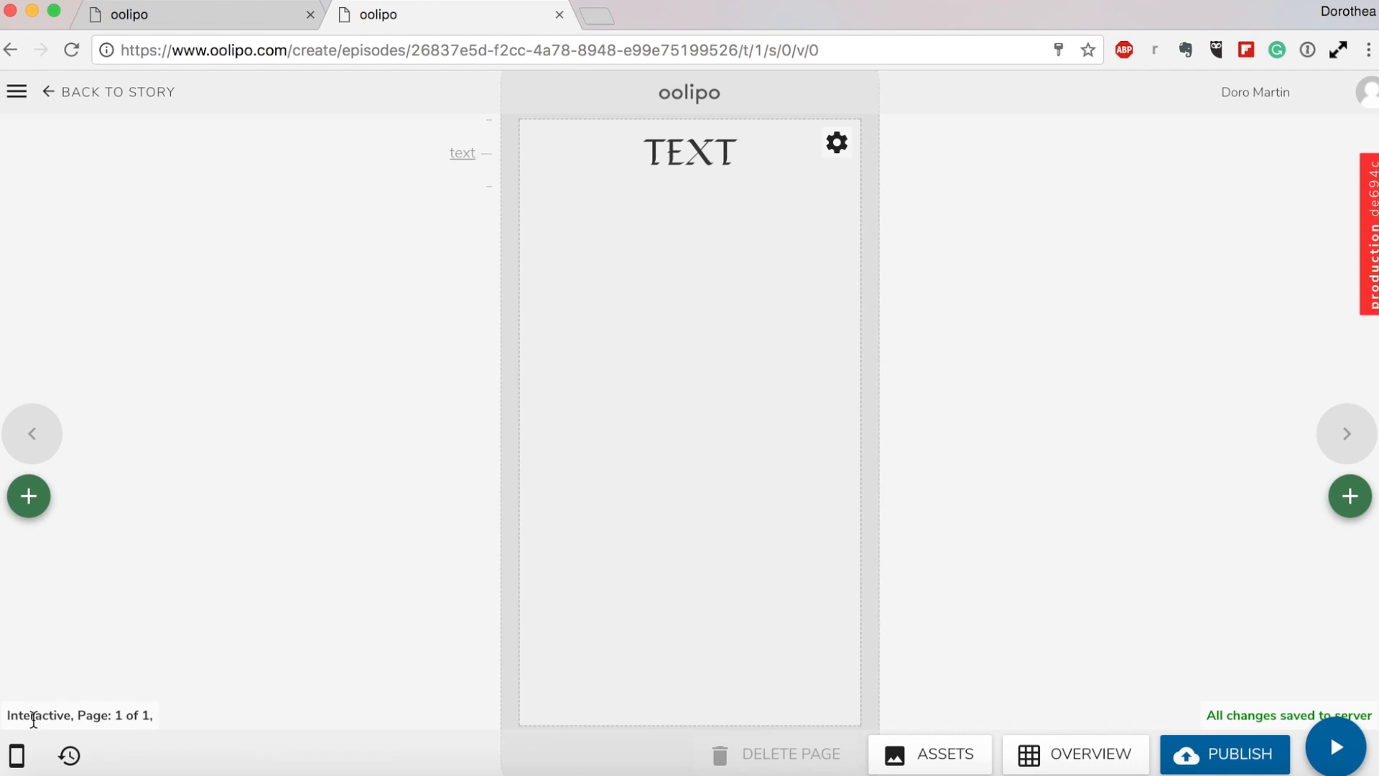
# Open the main thread's first page from the scene manager and preview the draft episode through to its third page
pyautogui.moveTo(12, 713); pyautogui.dragTo(144, 725)
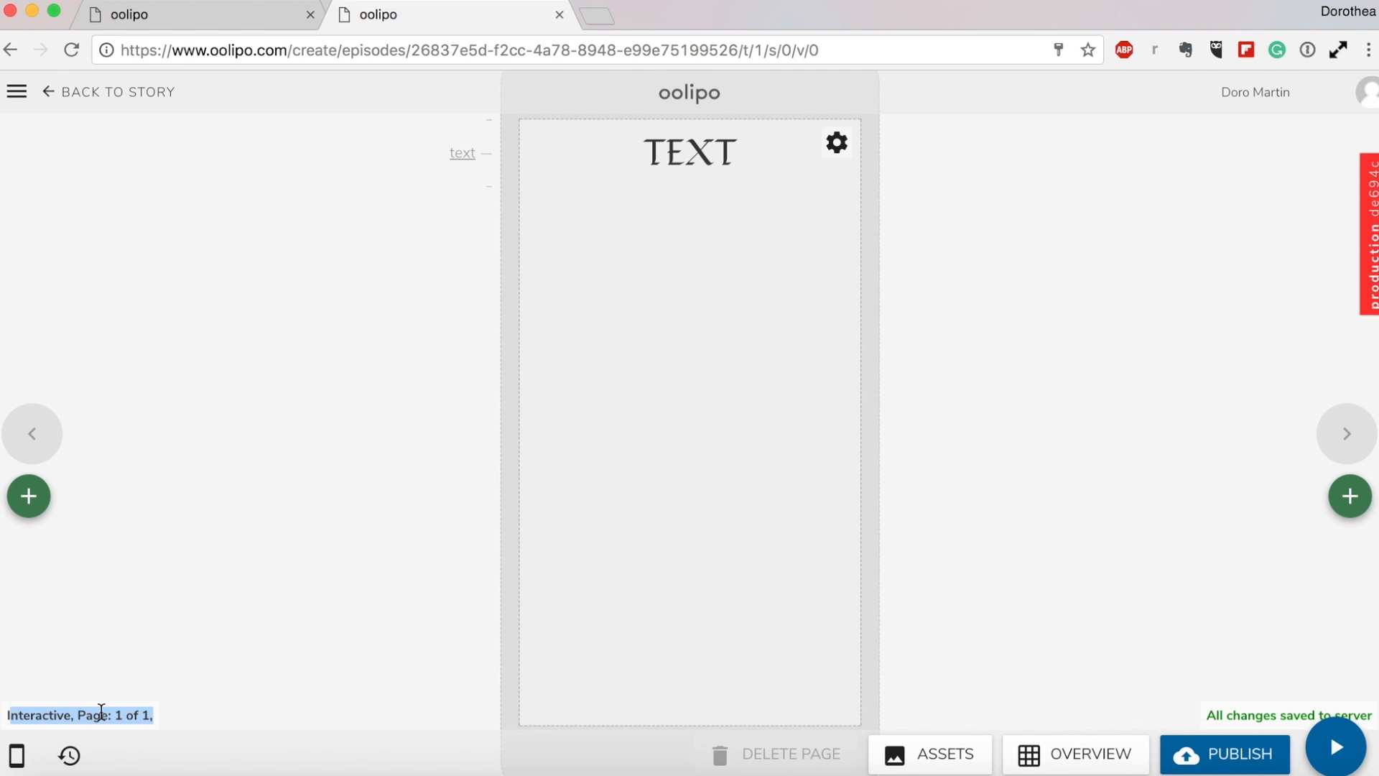
pyautogui.click(1079, 758)
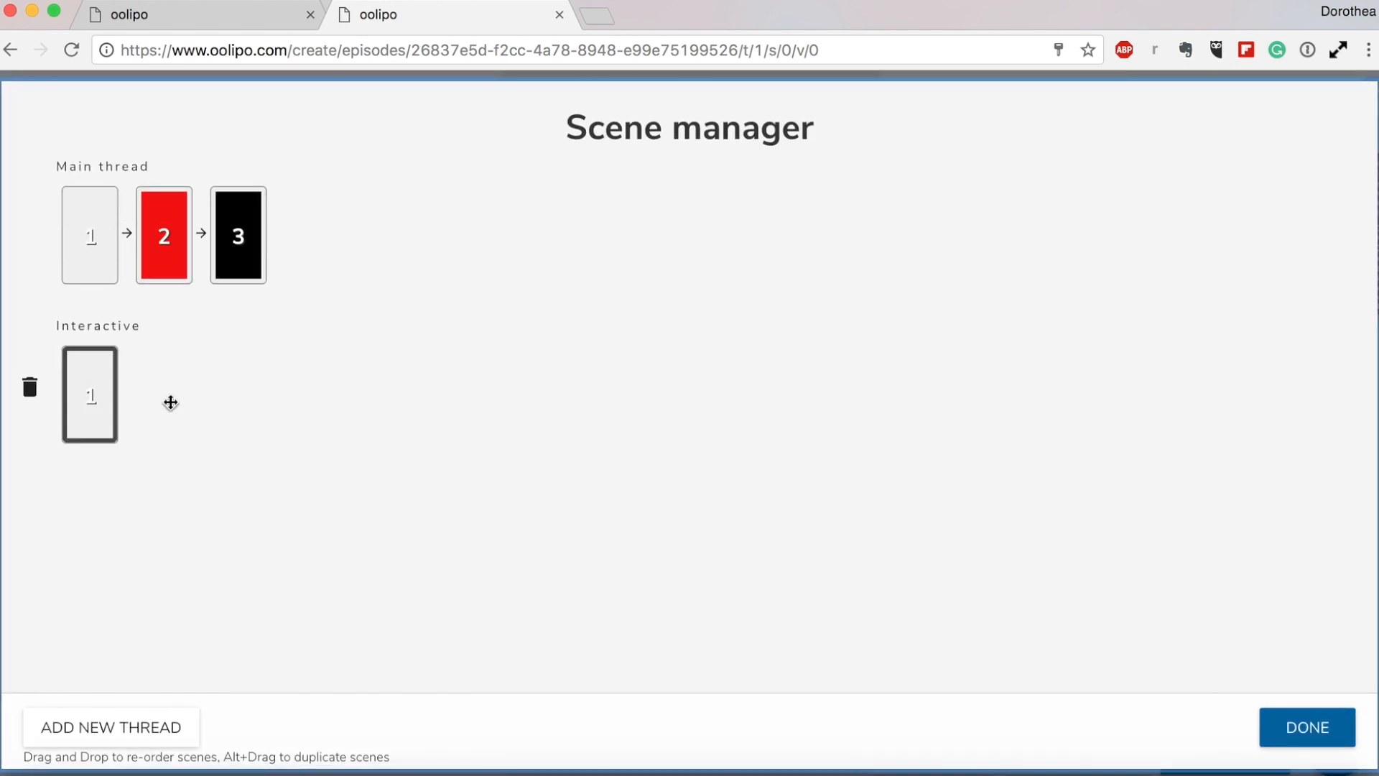
pyautogui.click(85, 262)
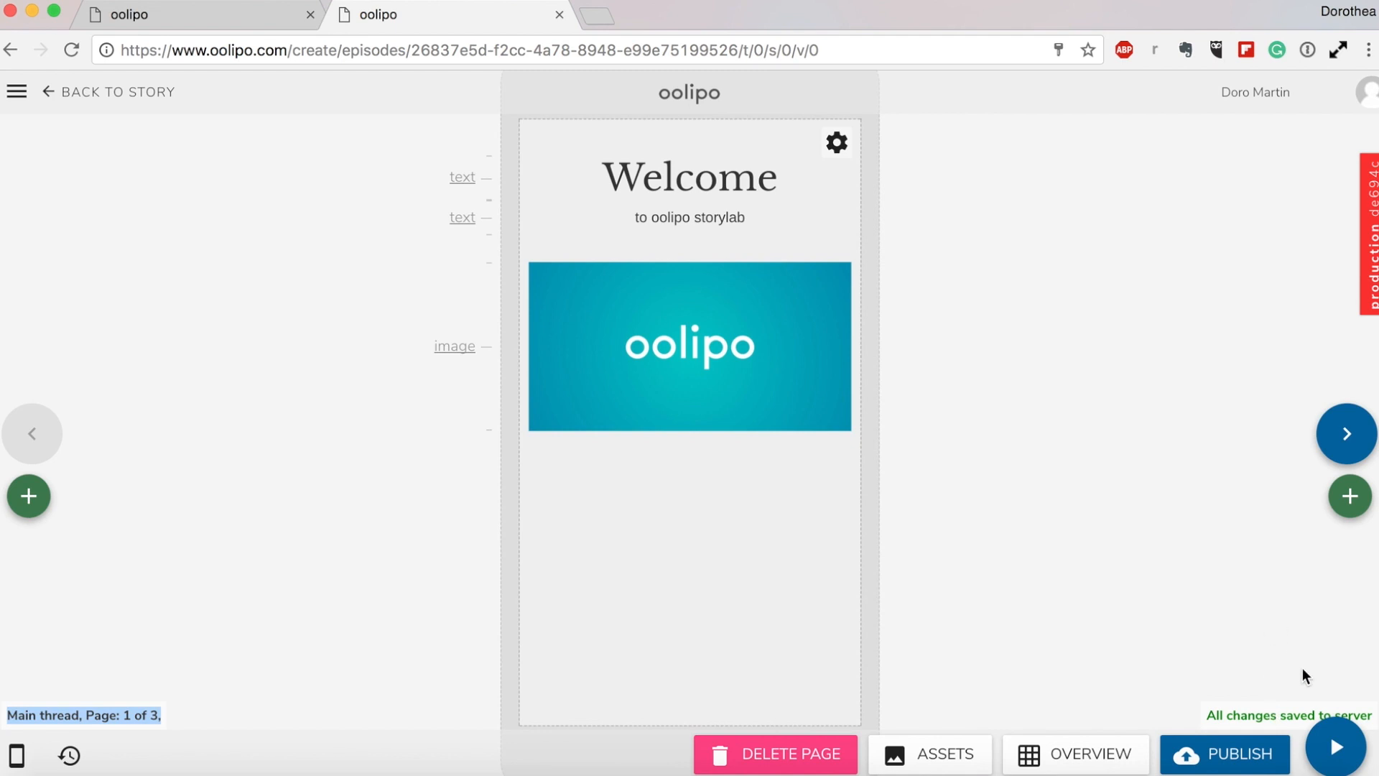
pyautogui.click(1338, 750)
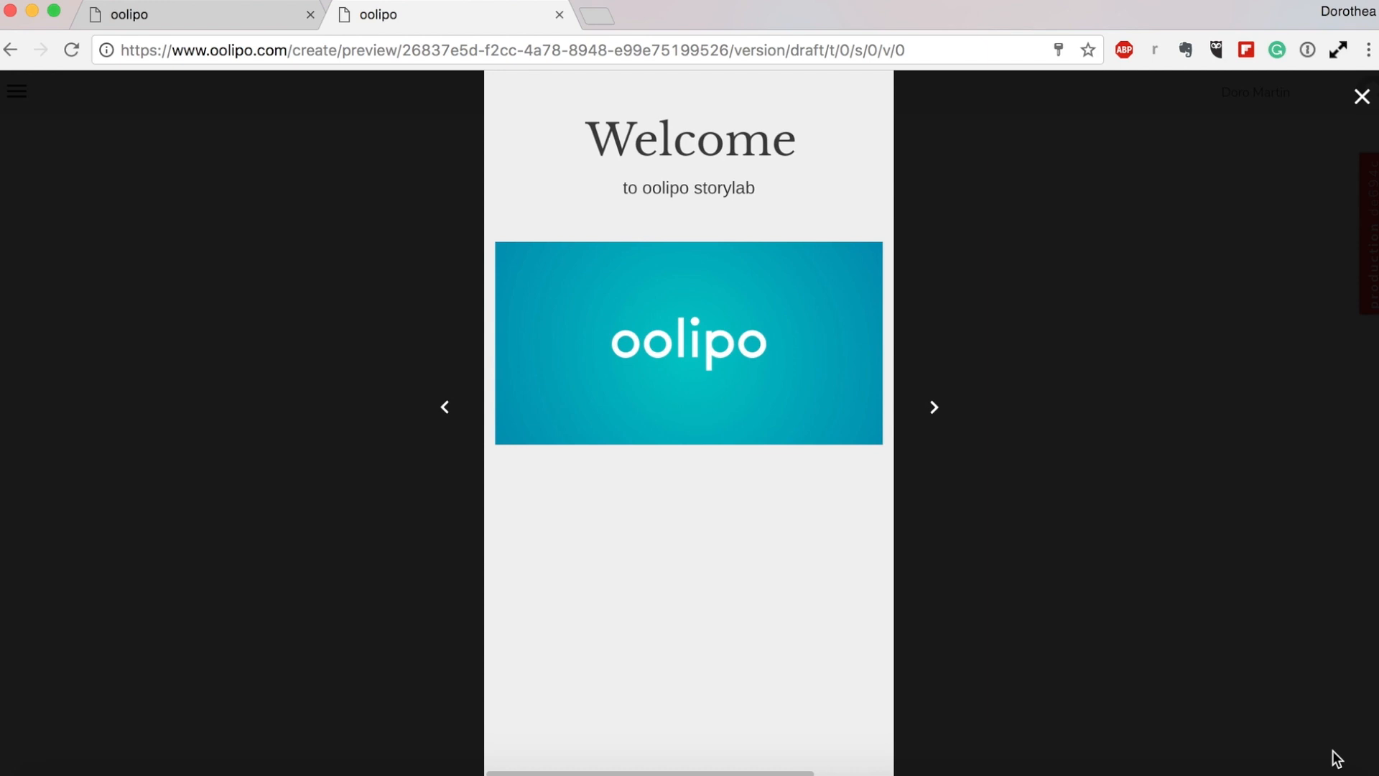
pyautogui.click(935, 408)
pyautogui.click(936, 408)
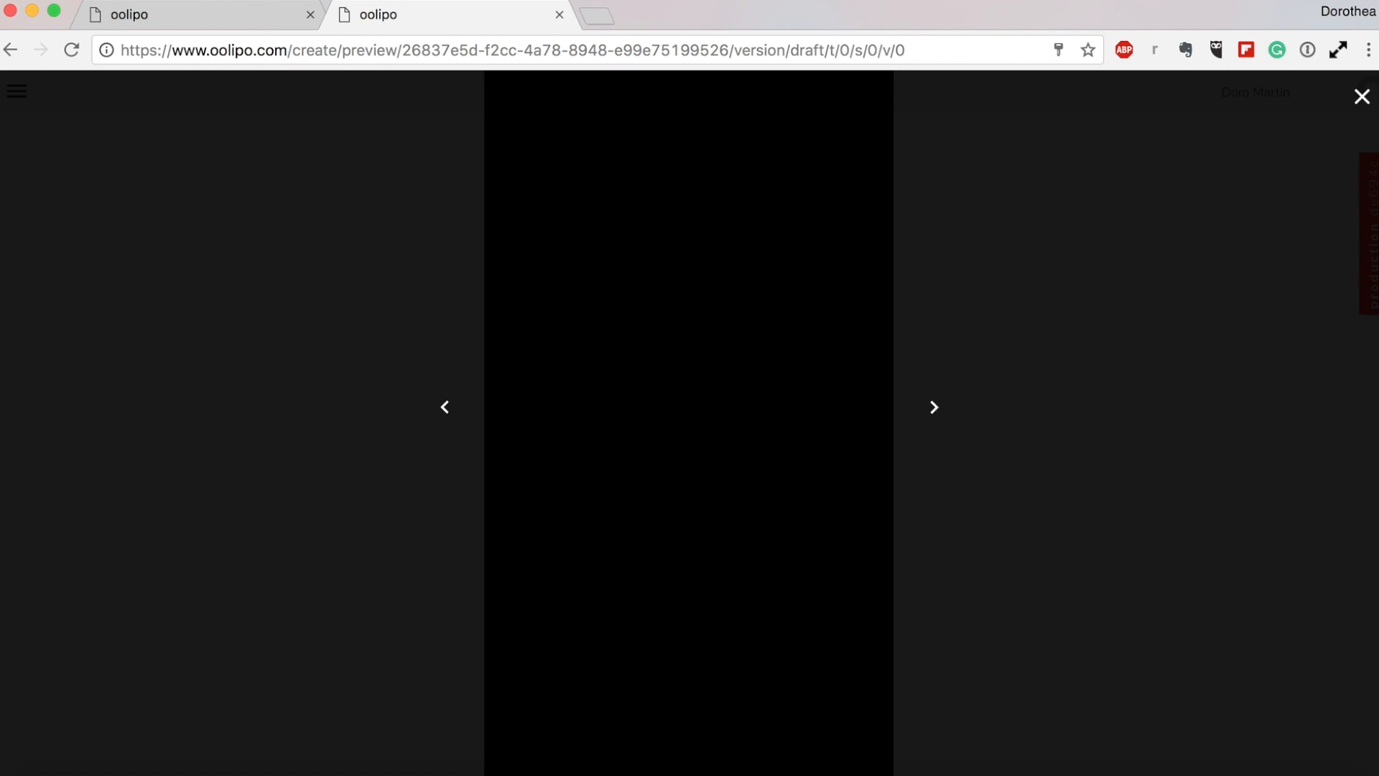
# Close the draft preview and publish the episode's content changes, confirming both prompts
pyautogui.click(1362, 97)
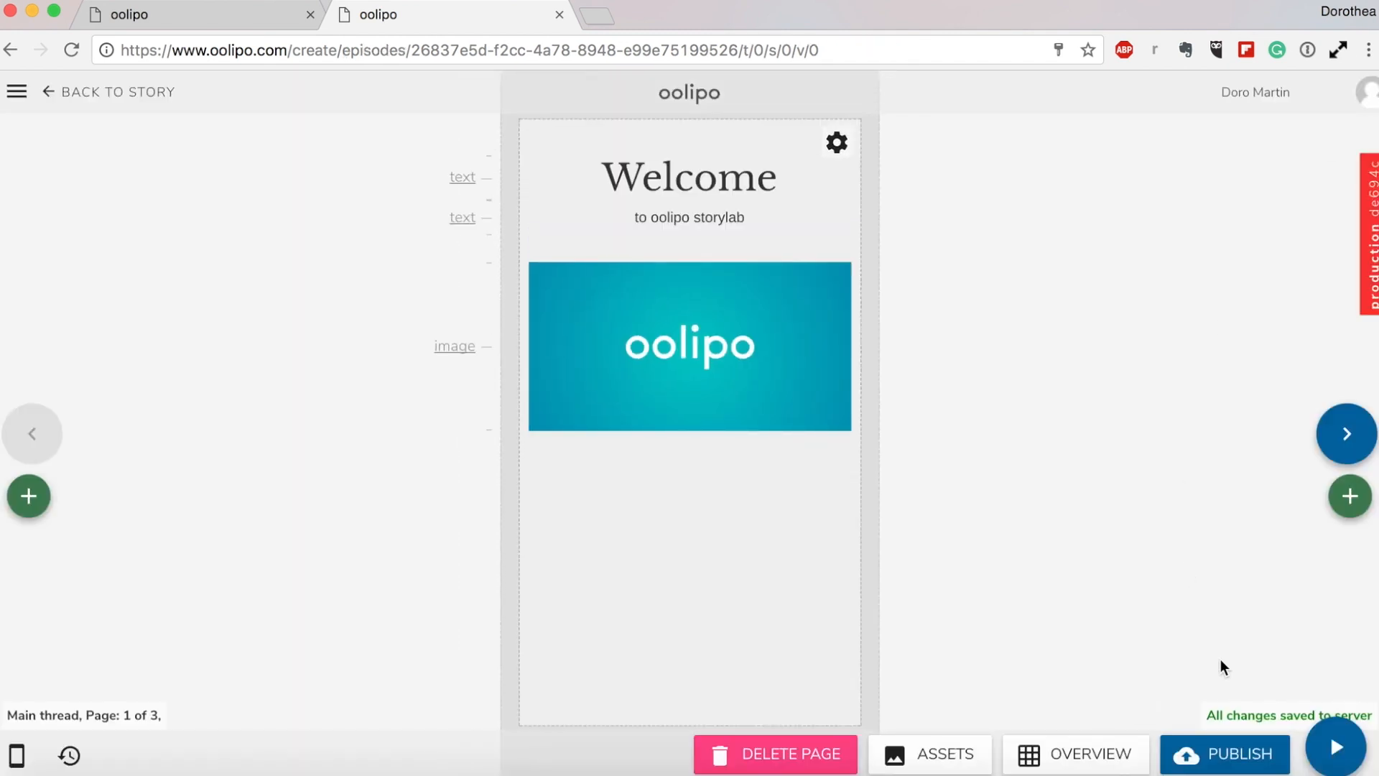
pyautogui.click(1198, 760)
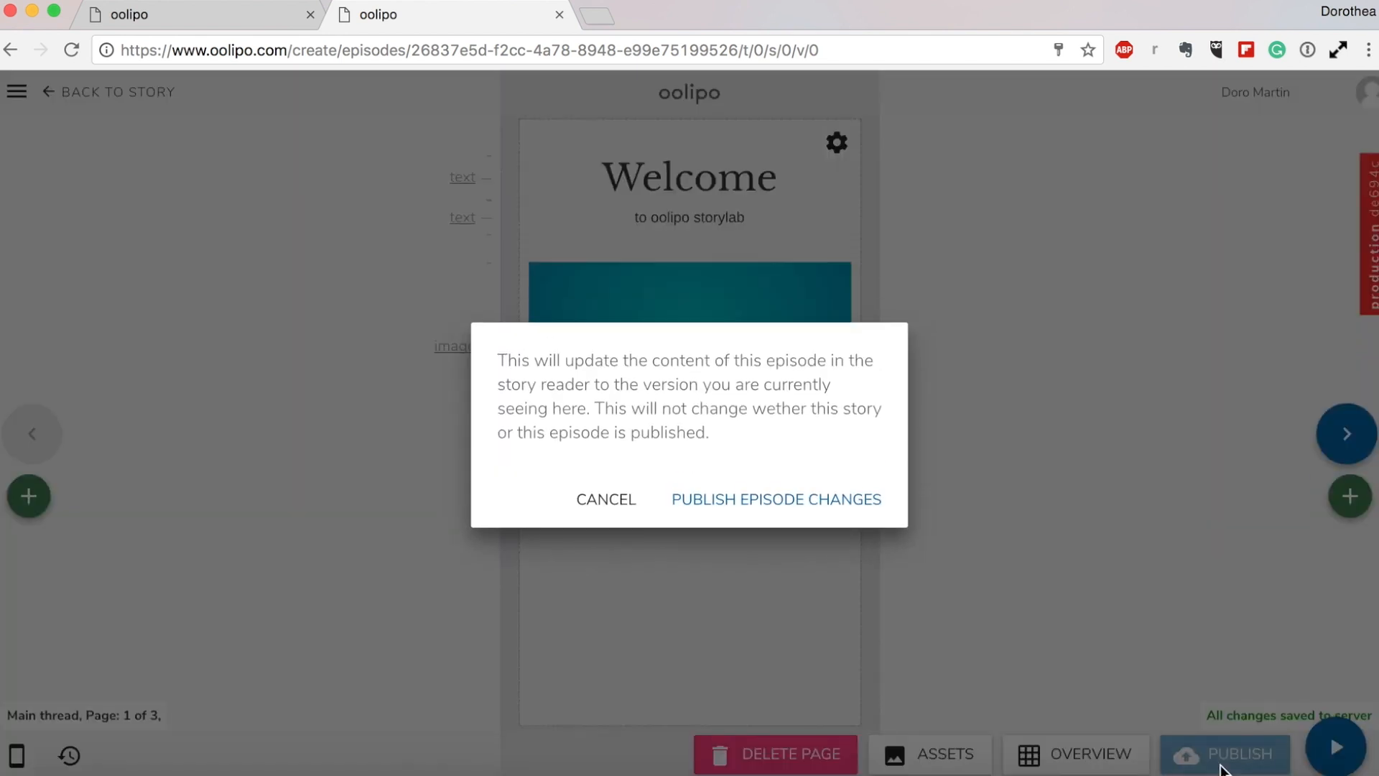
pyautogui.click(856, 503)
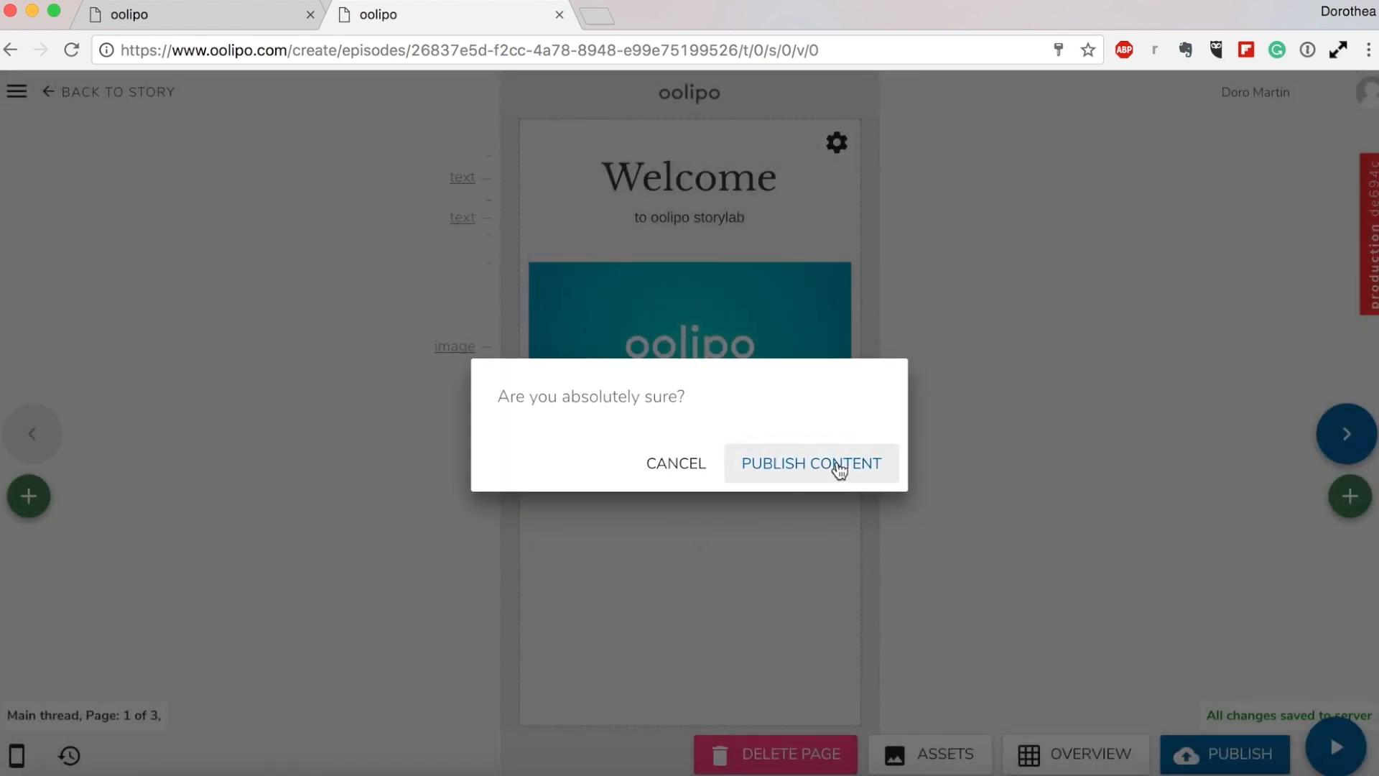
pyautogui.click(837, 463)
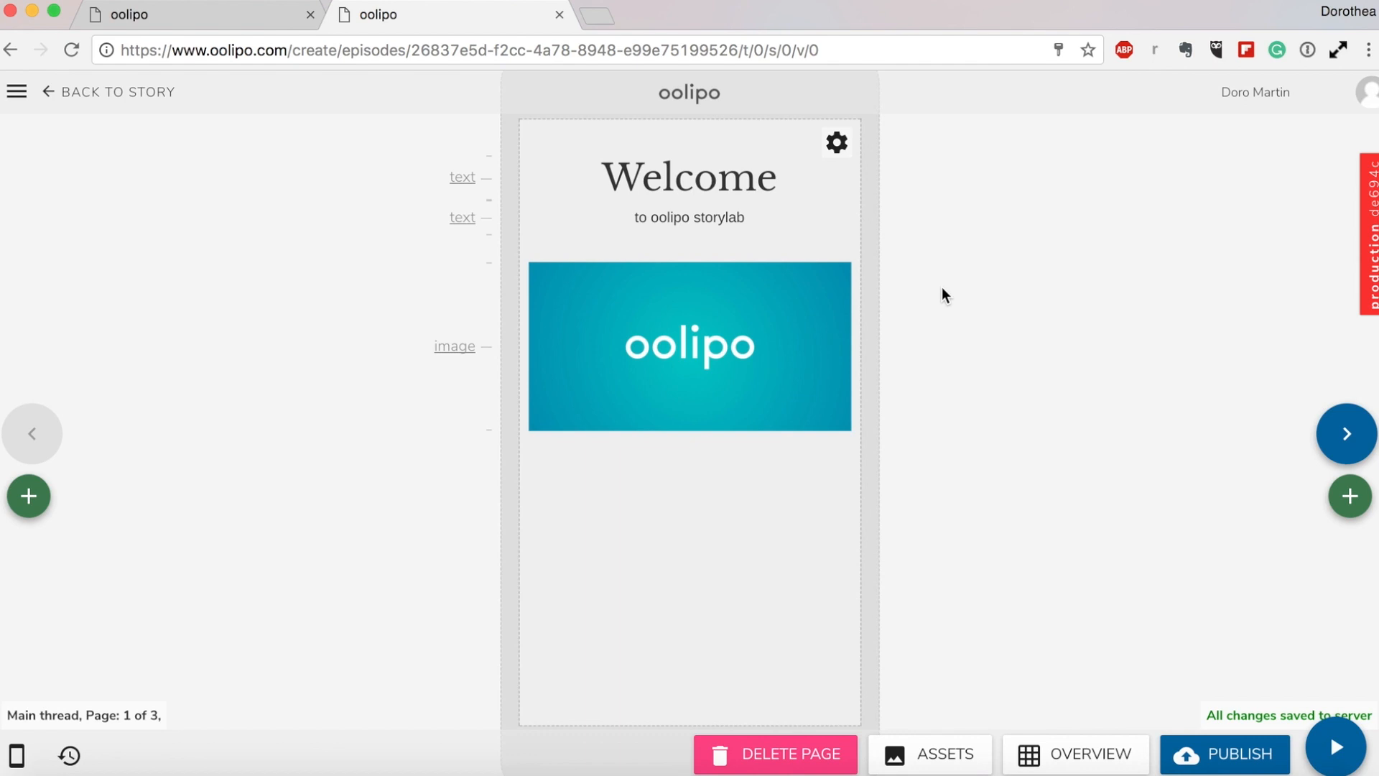
# Return to the story overview, then publish the First Episode and the story itself
pyautogui.click(150, 92)
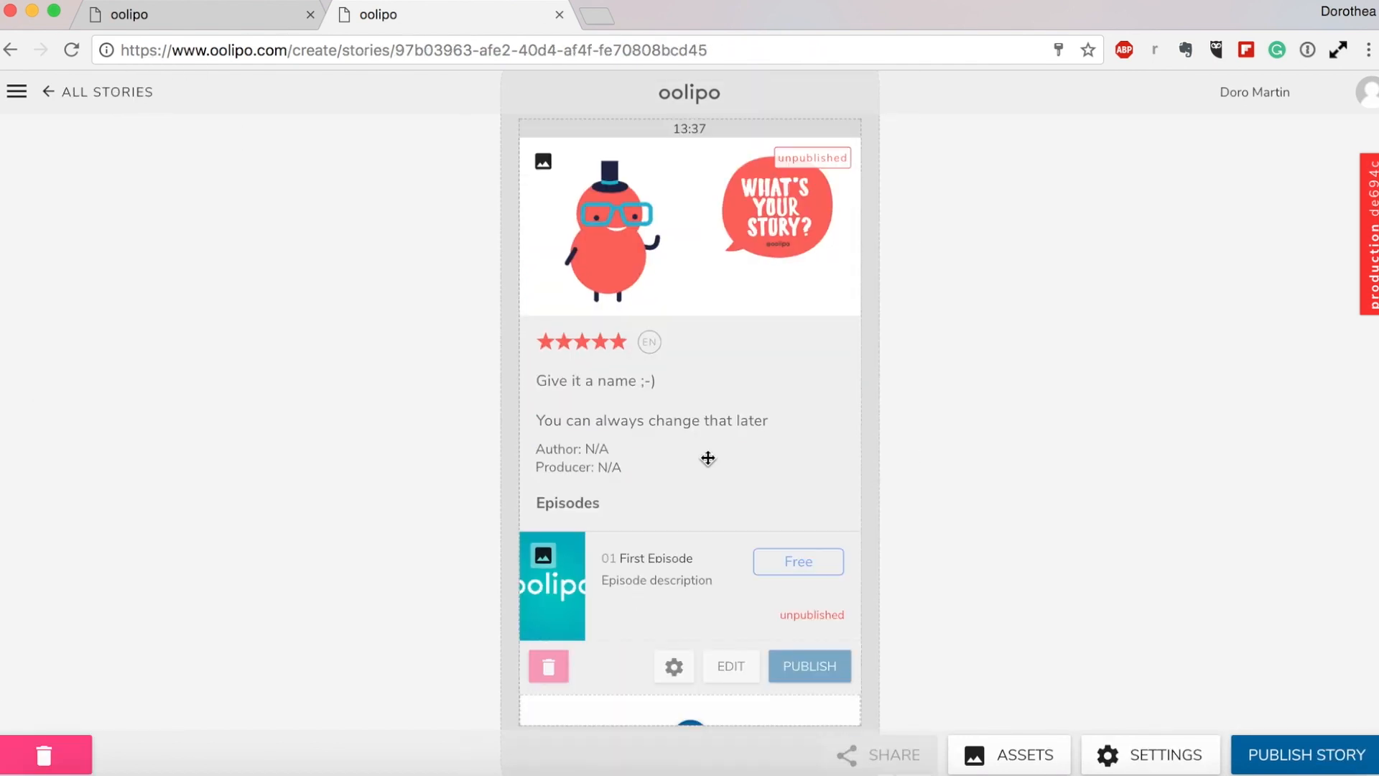
pyautogui.scroll(-2, 853, 455)
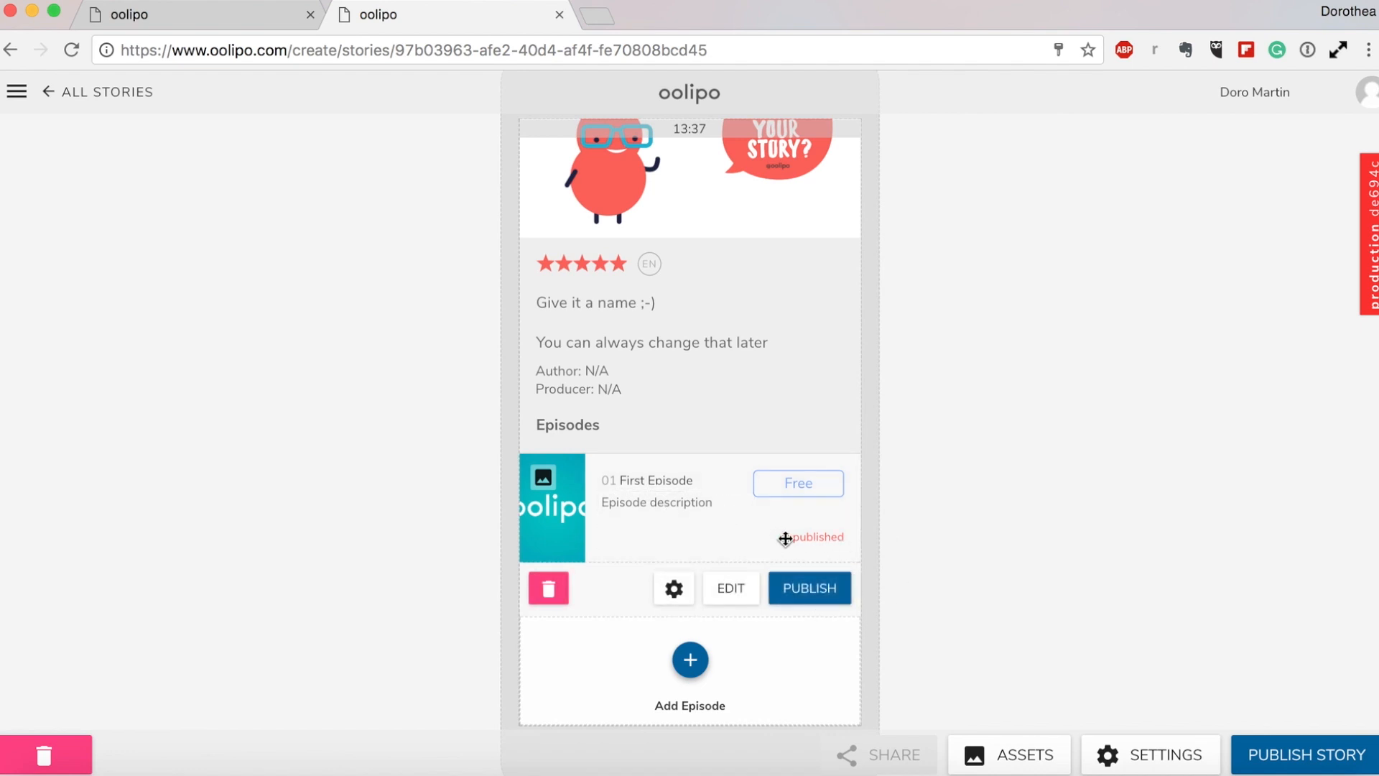
pyautogui.click(820, 591)
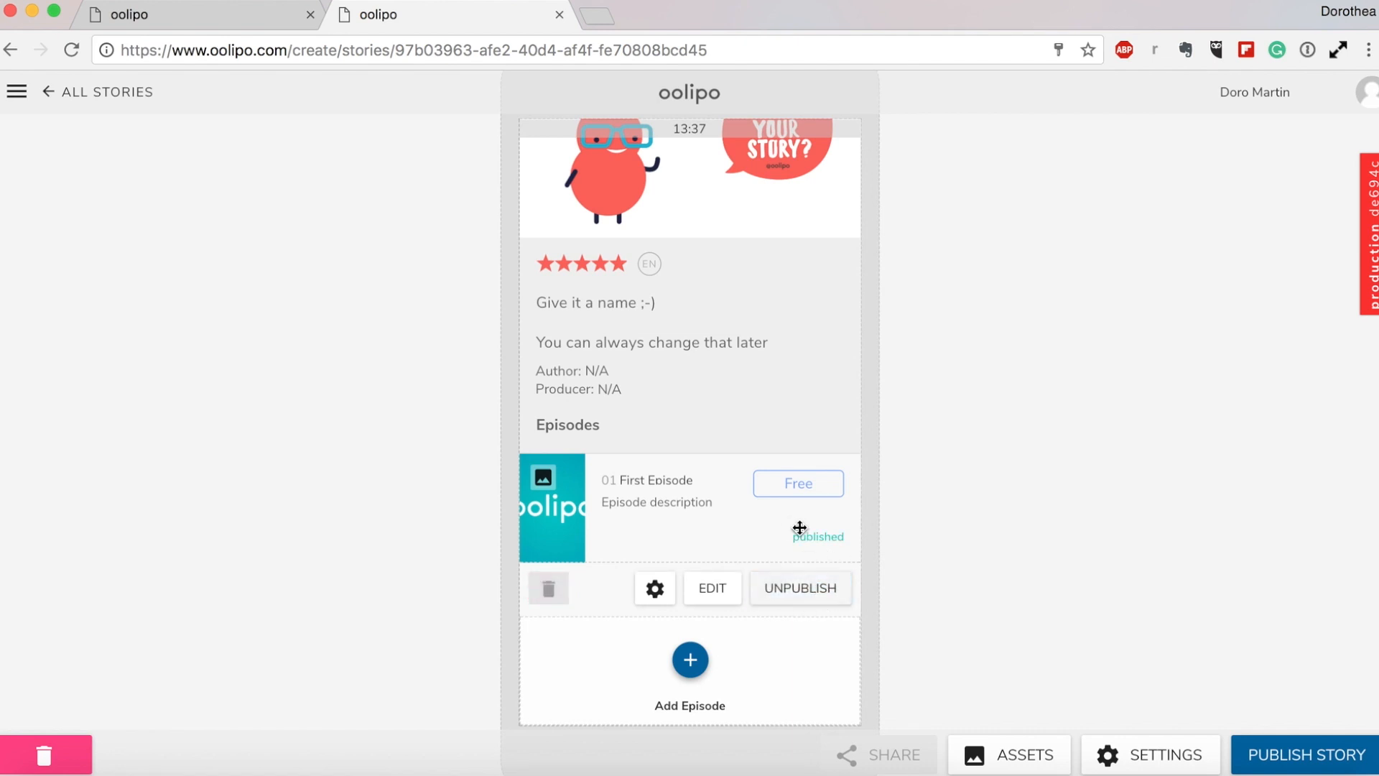
pyautogui.scroll(2, 836, 399)
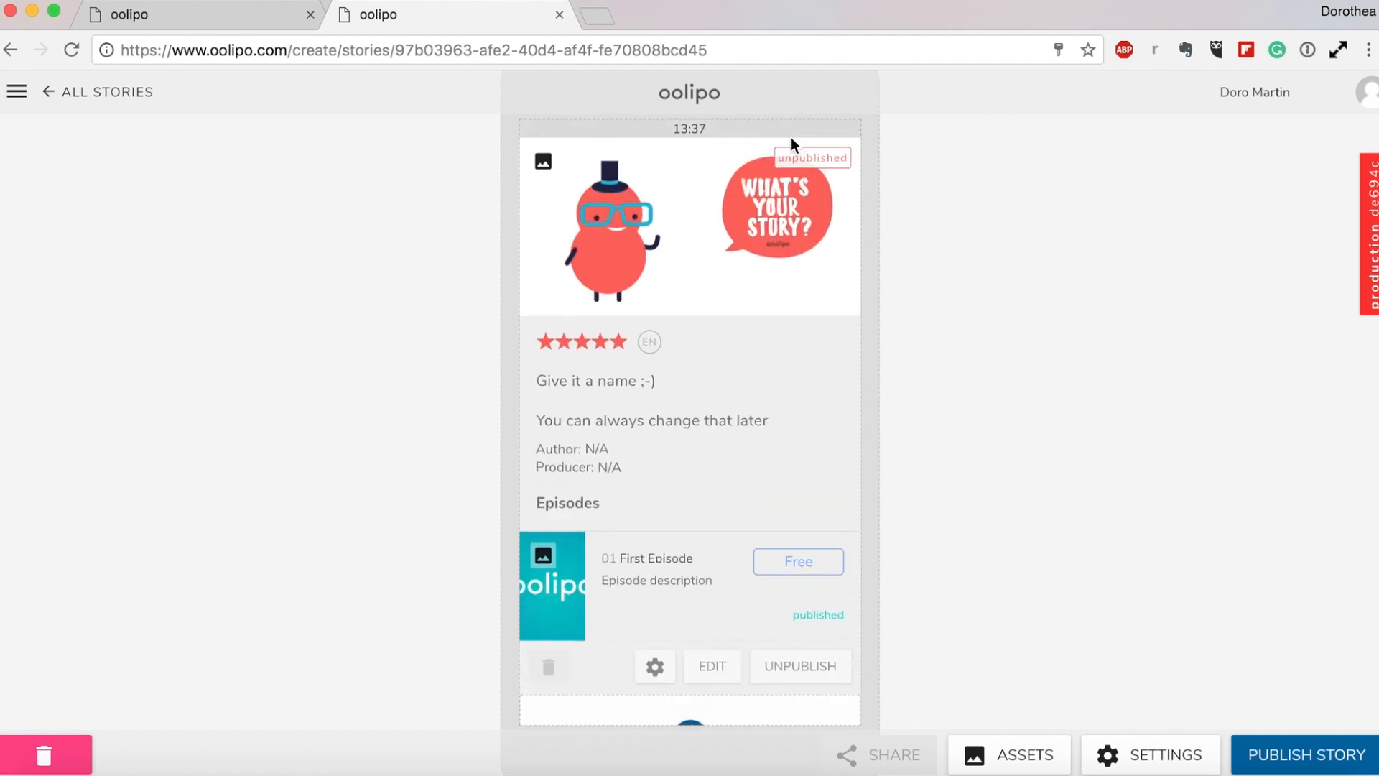
pyautogui.click(1324, 757)
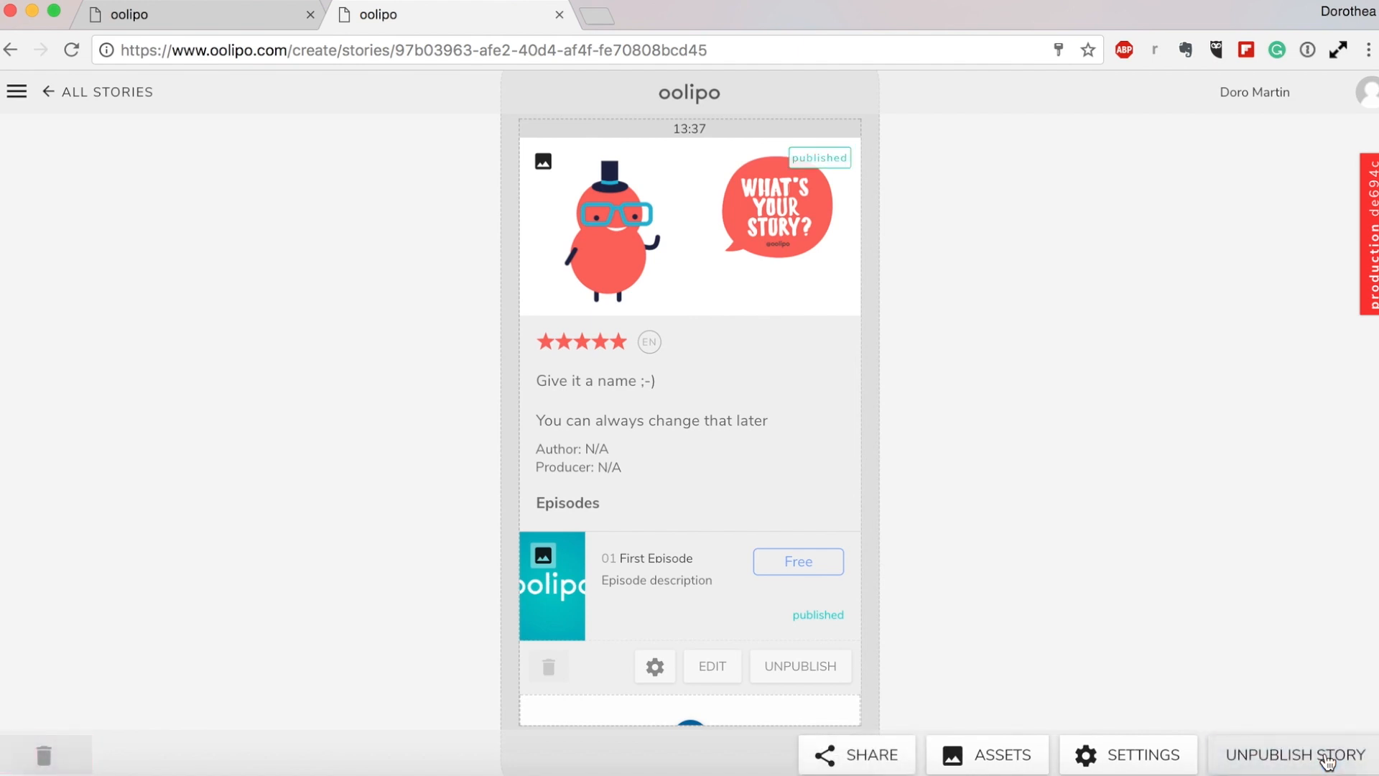
# Open the published story's share page and select its web address
pyautogui.click(871, 754)
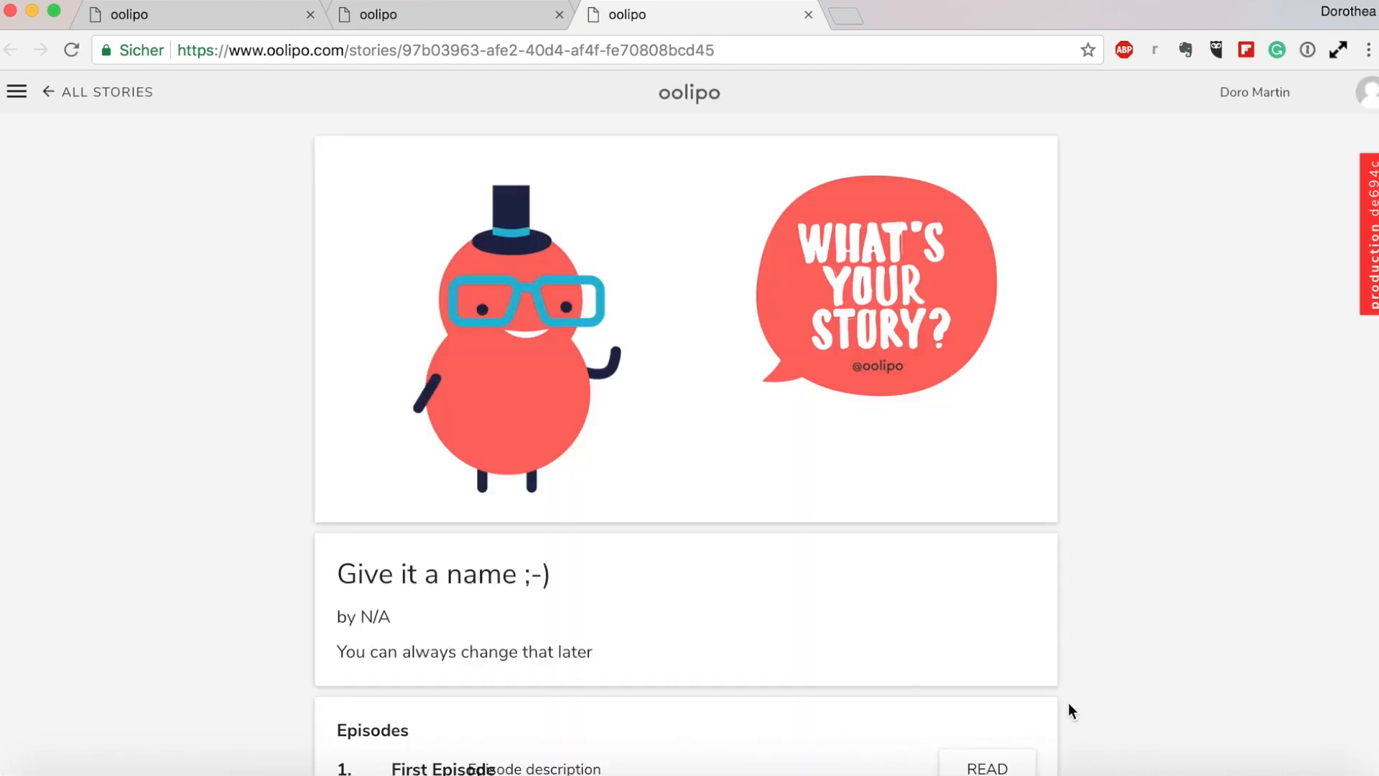
pyautogui.scroll(-2, 1076, 504)
pyautogui.click(721, 49)
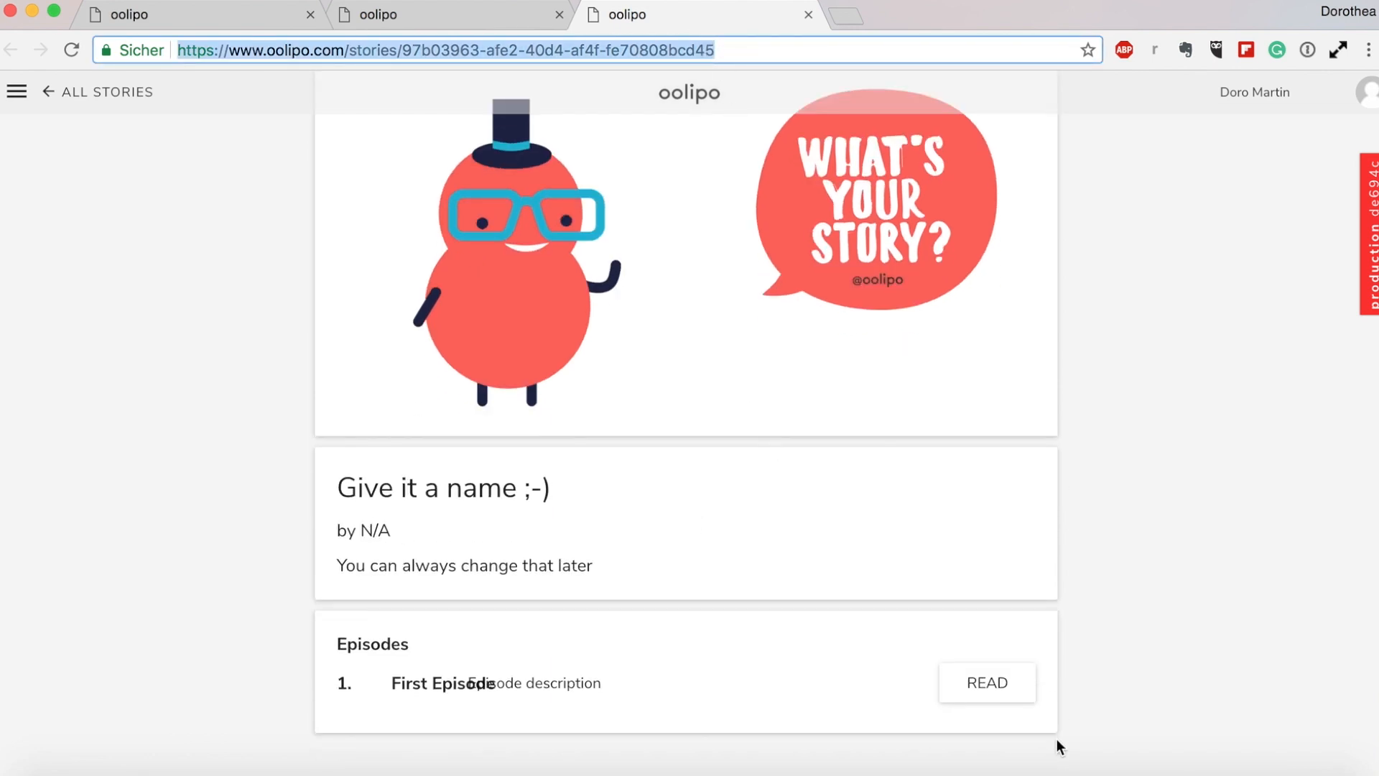
# Read the First Episode on the share page, advancing one page, then close the reader and open the list of all stories
pyautogui.click(995, 691)
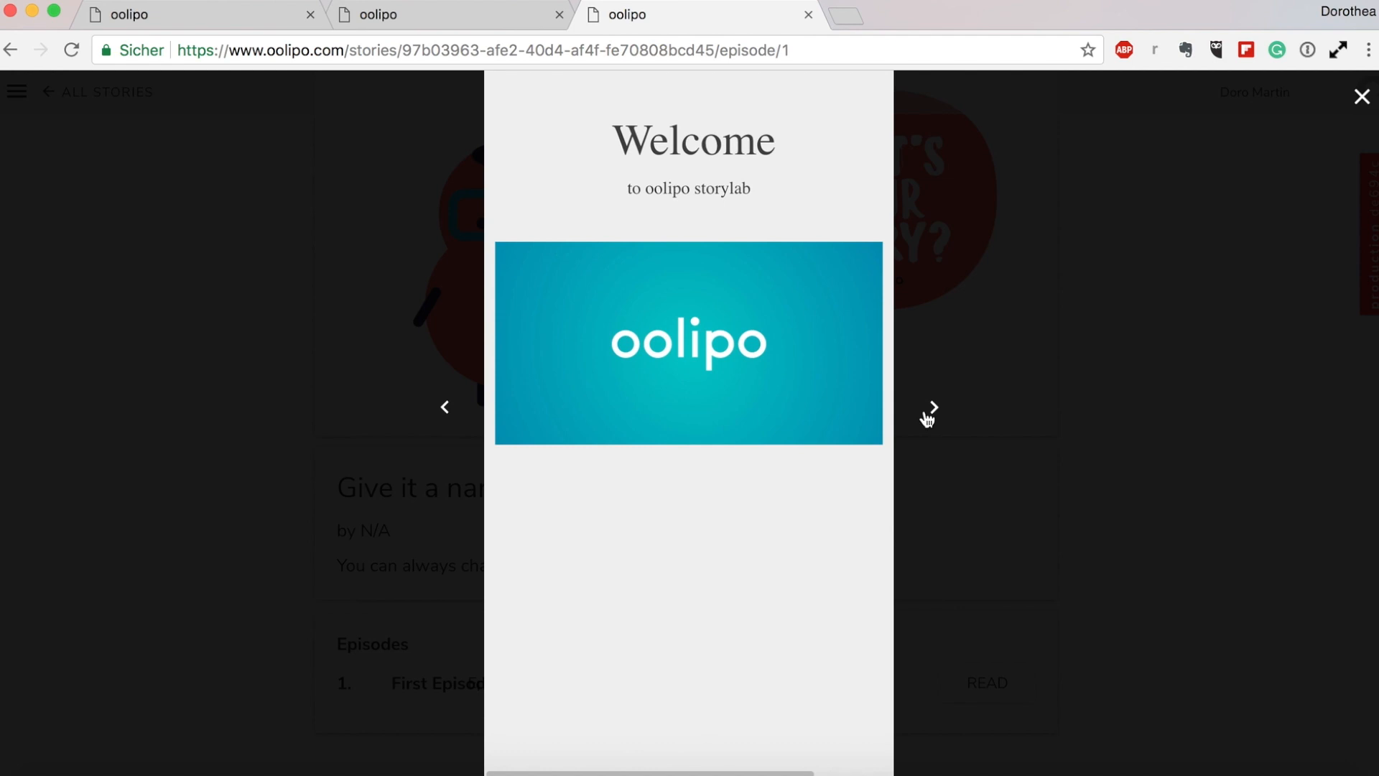
pyautogui.click(936, 411)
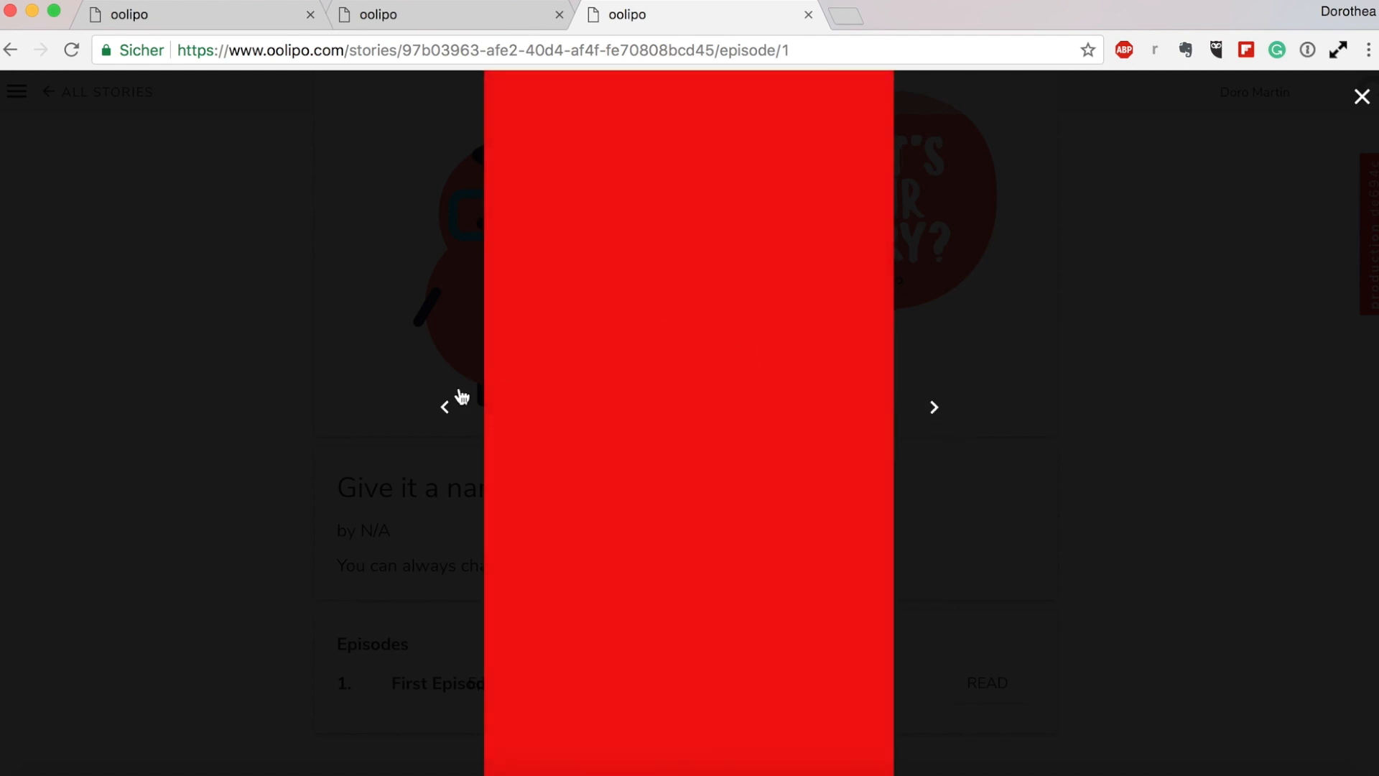
pyautogui.click(1361, 96)
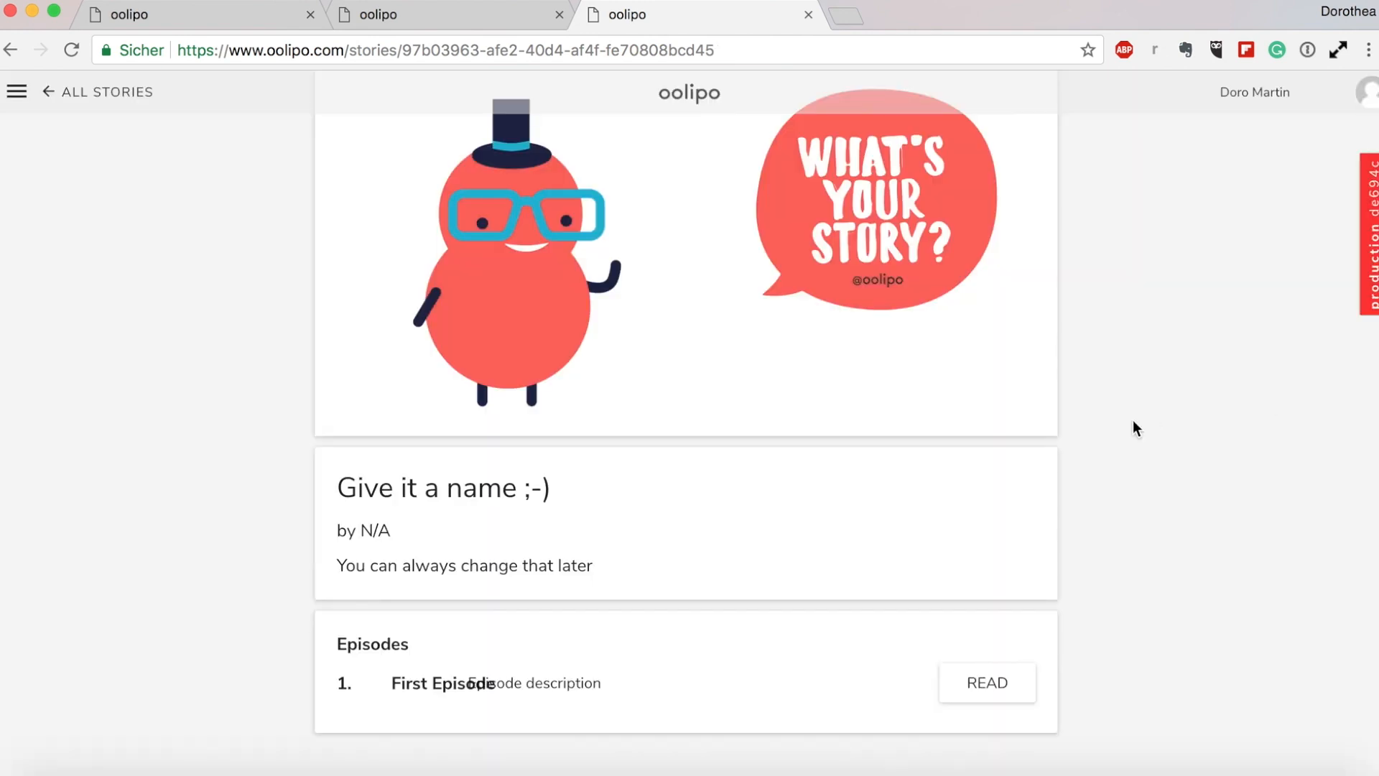
pyautogui.scroll(2, 1131, 428)
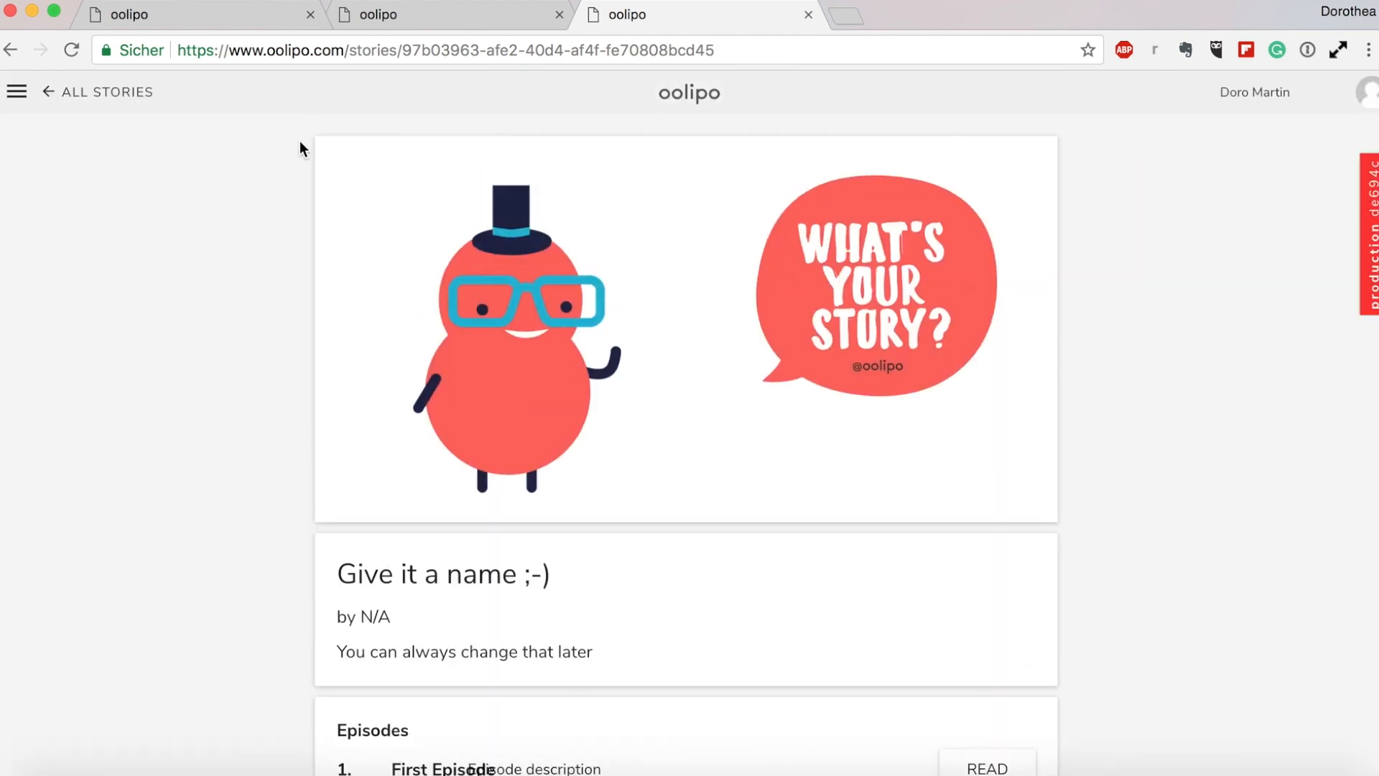
pyautogui.click(71, 87)
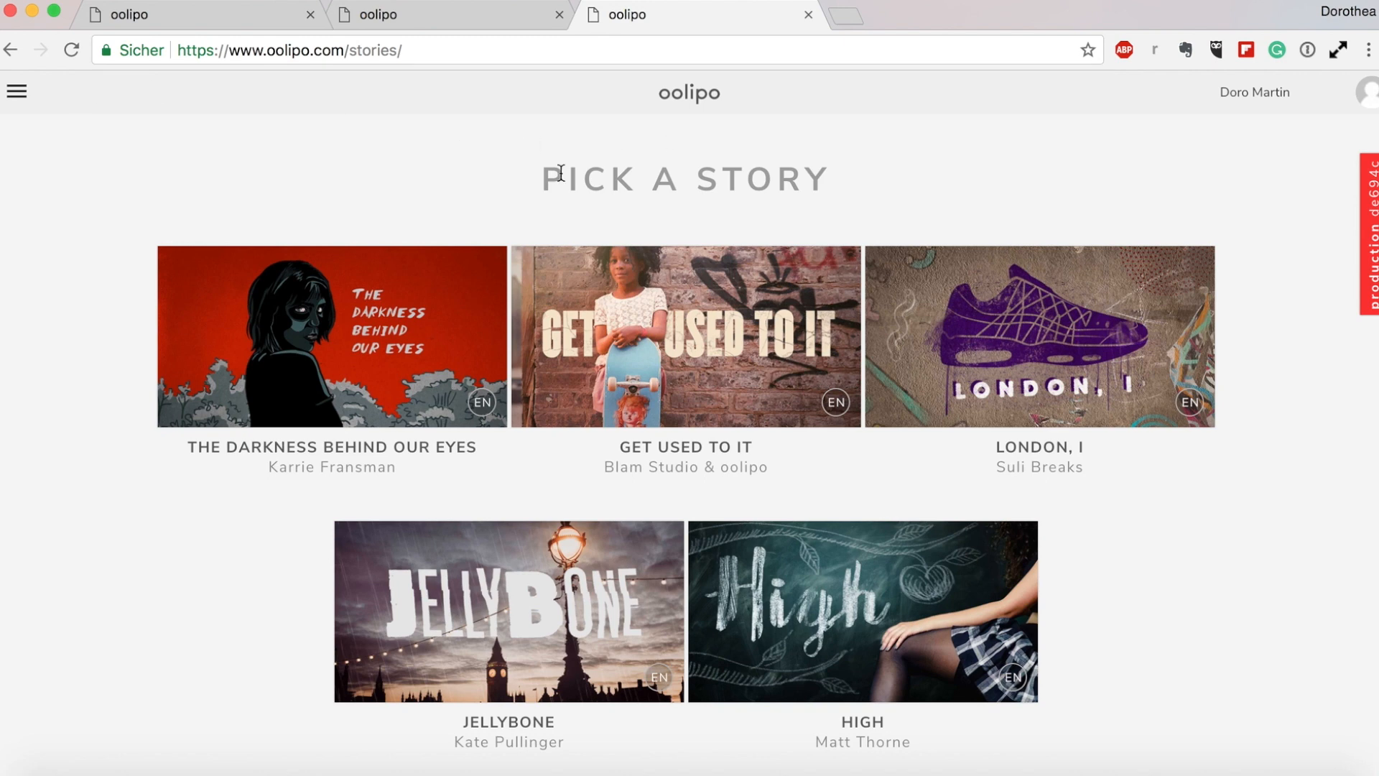